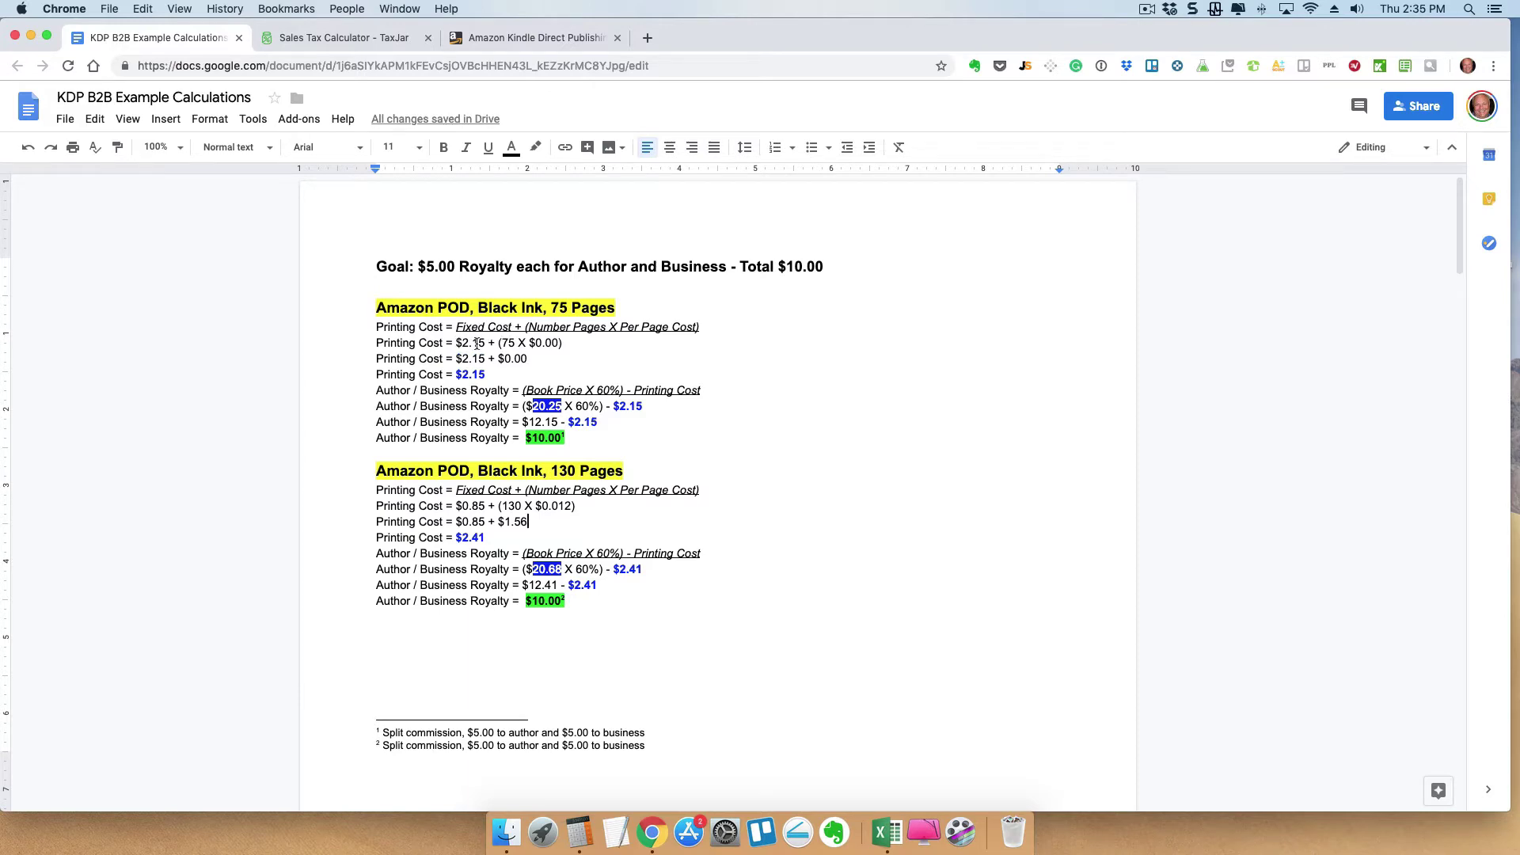
Review the Amazon POD and Author's Copy calculations and the fixed and additional page cost table in the document
scroll(641, 426, down, 15)
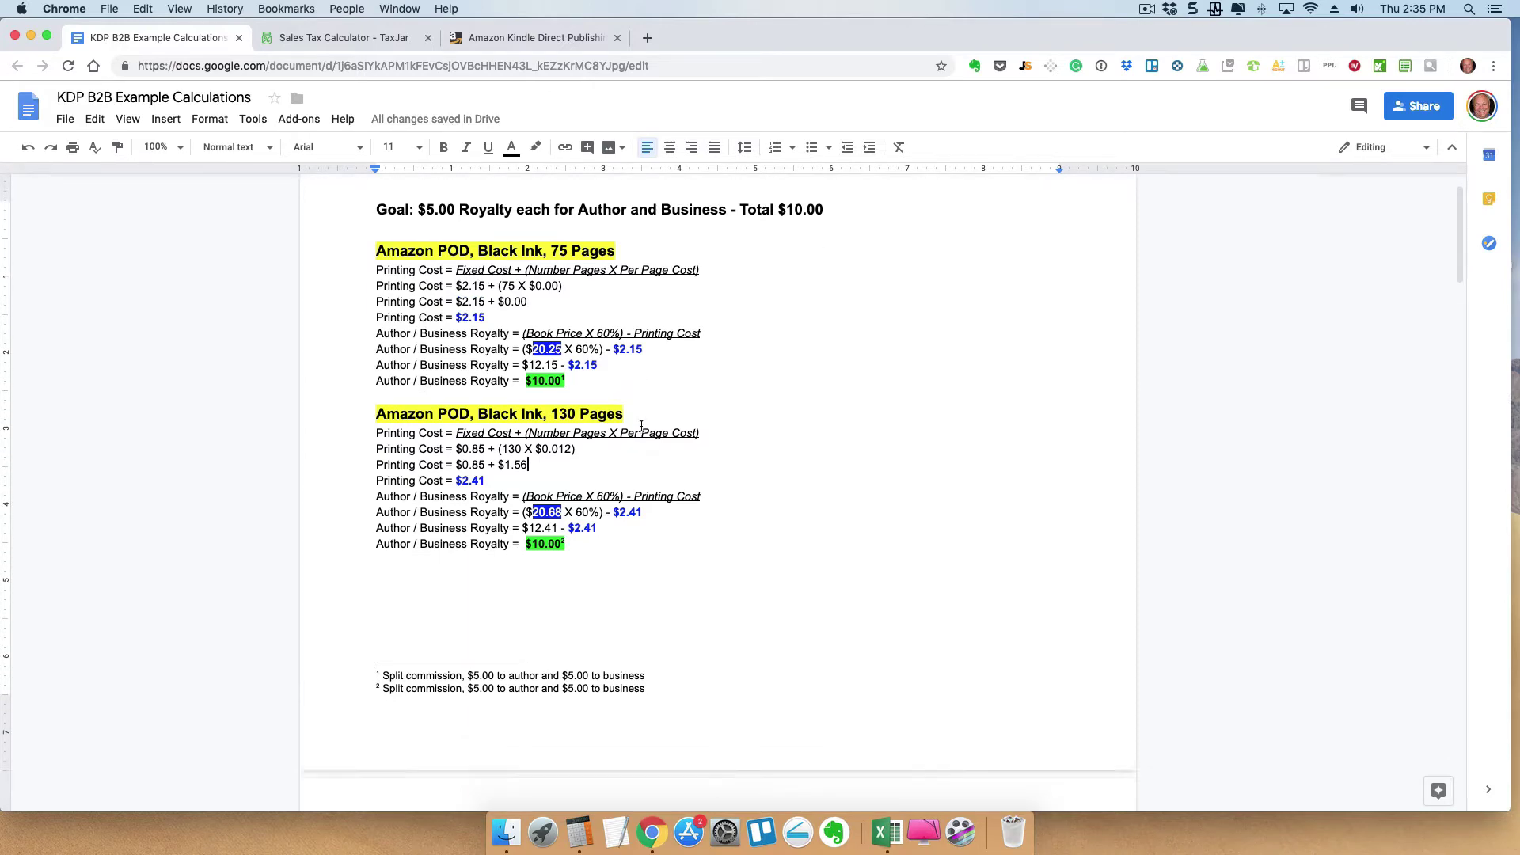
scroll(641, 426, down, 10)
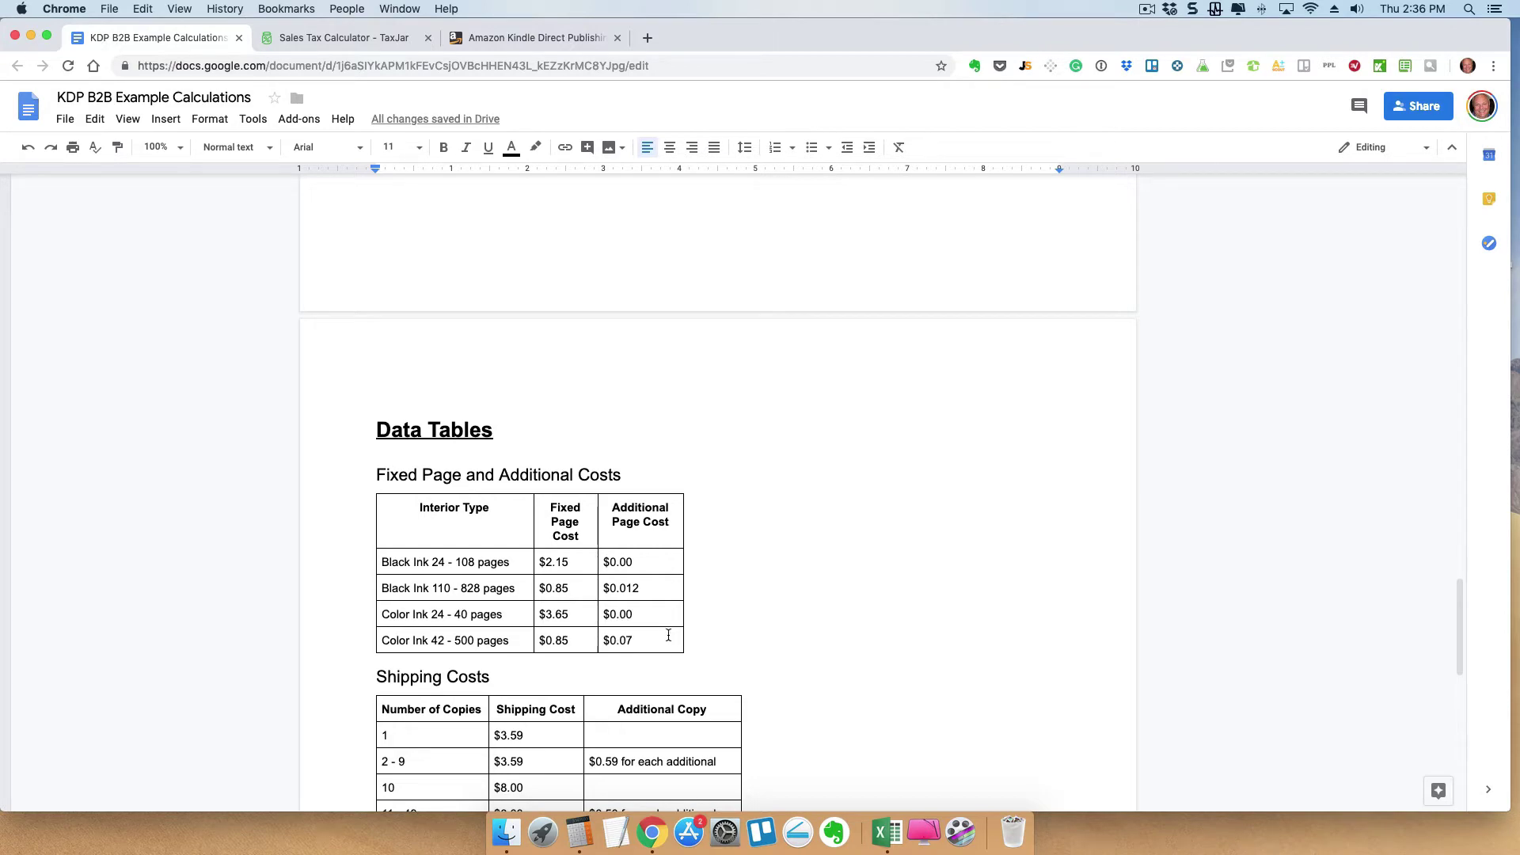
scroll(668, 635, up, 20)
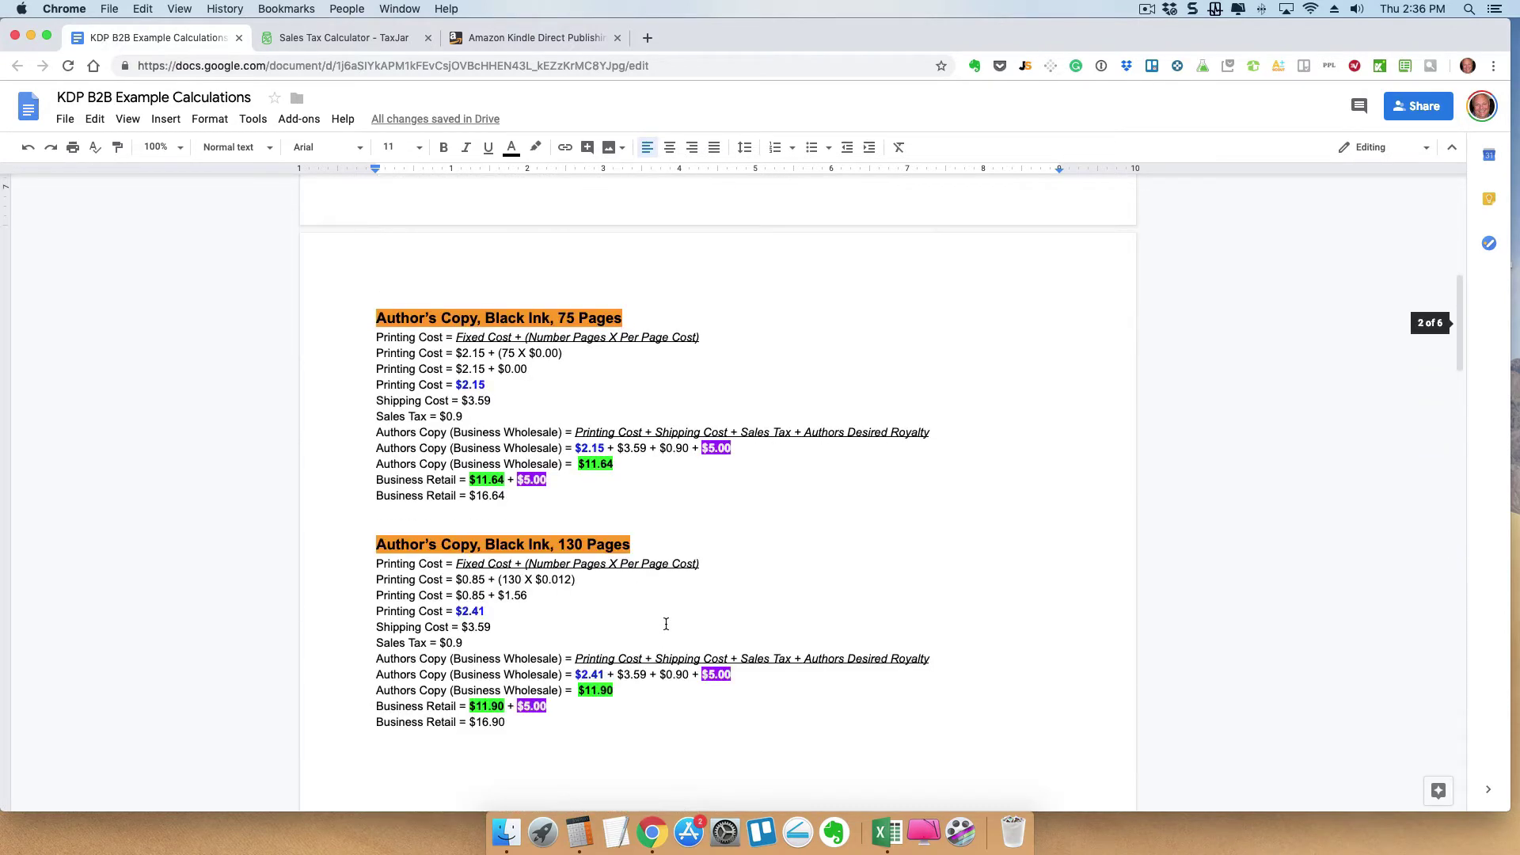
scroll(666, 624, up, 10)
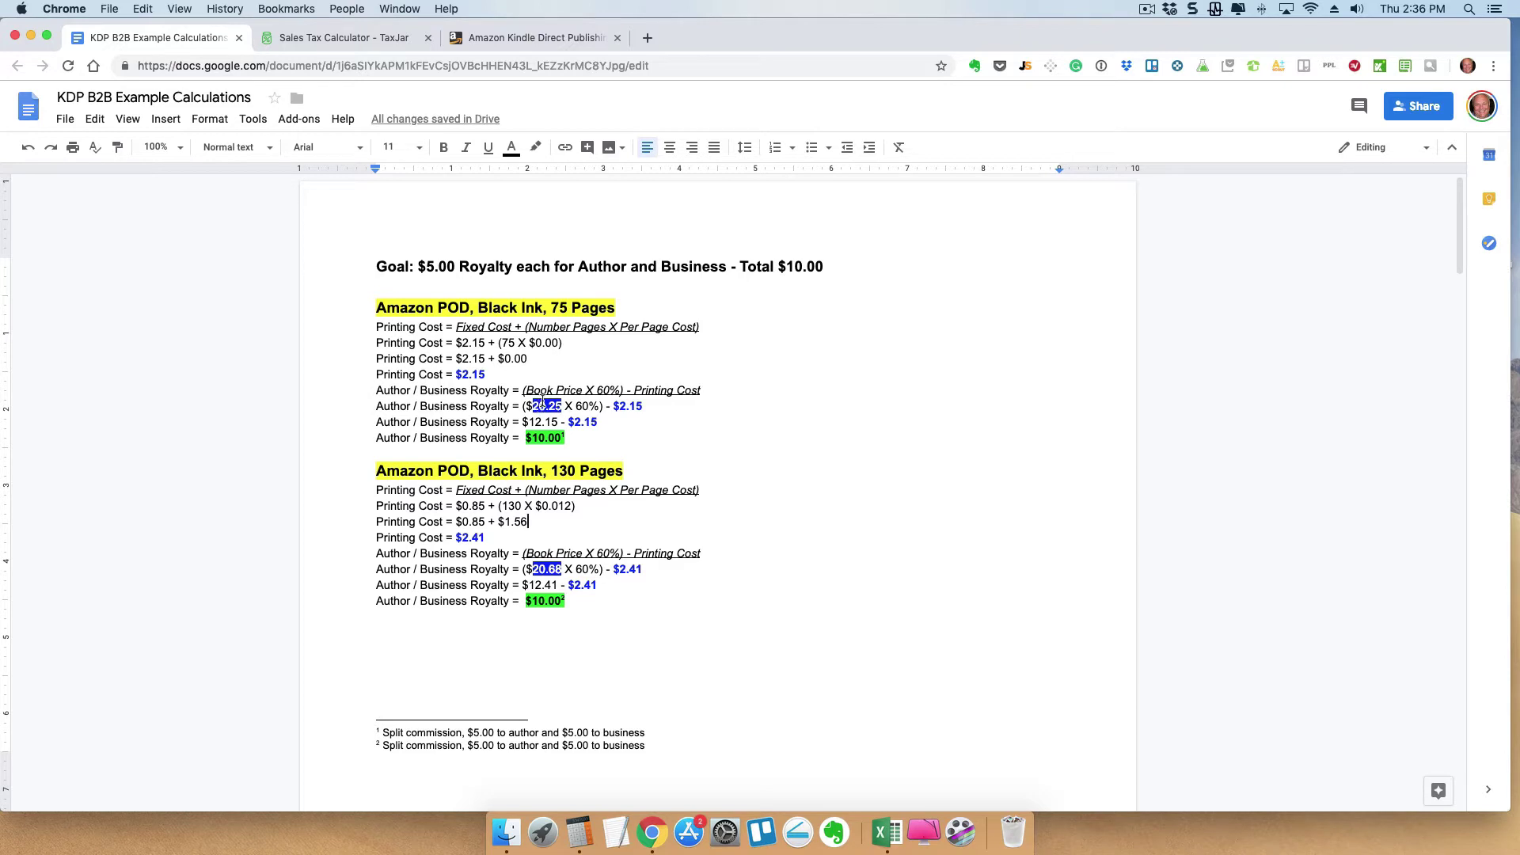
Switch to Kindle Direct Publishing and open the rights and pricing page of the #Pink Journal paperback
click(520, 39)
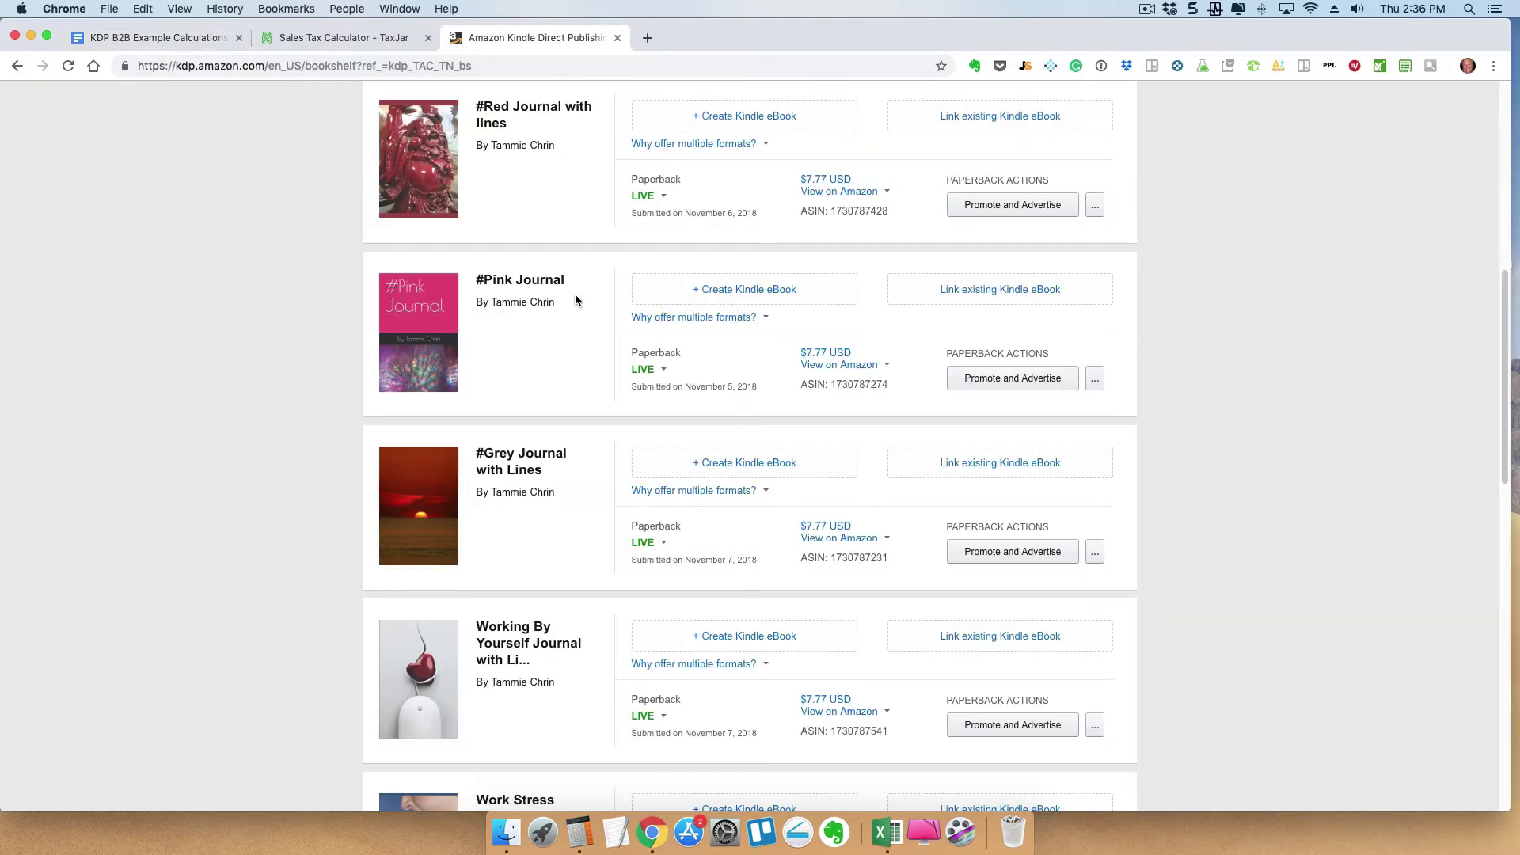
click(839, 355)
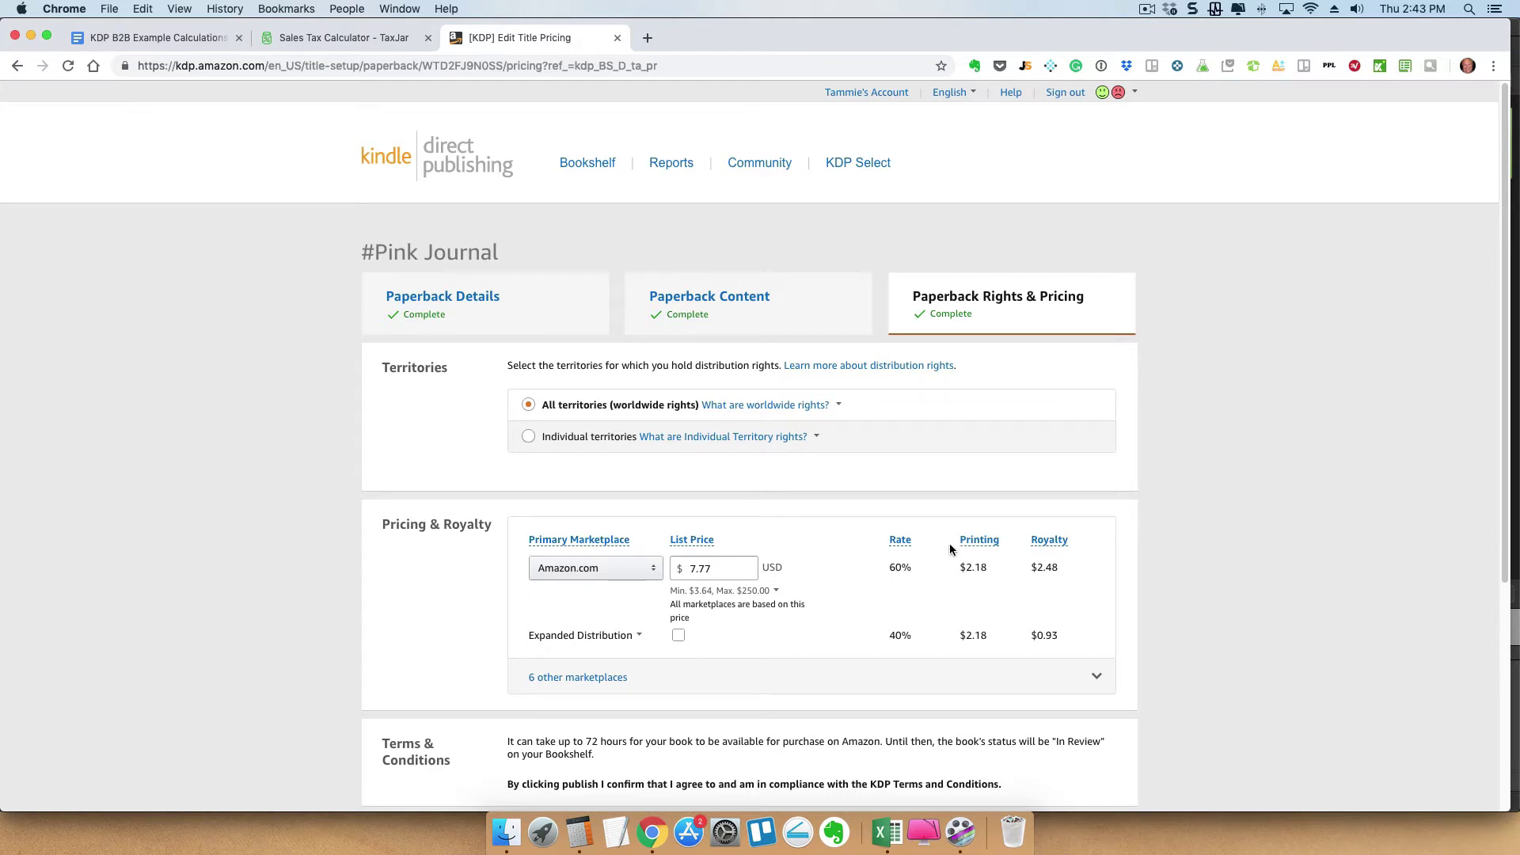
mouse_move(1057, 544)
Try different Amazon.com list prices for the #Pink Journal paperback, ending with $20.31 USD
drag(733, 569, 679, 568)
text(17)
text(9)
drag(710, 568, 692, 568)
text(20)
key(BackSpace)
text(1)
text(0)
Compare the #Pink Journal list price and royalty with the Amazon POD black ink calculations in the Google Docs document
click(179, 38)
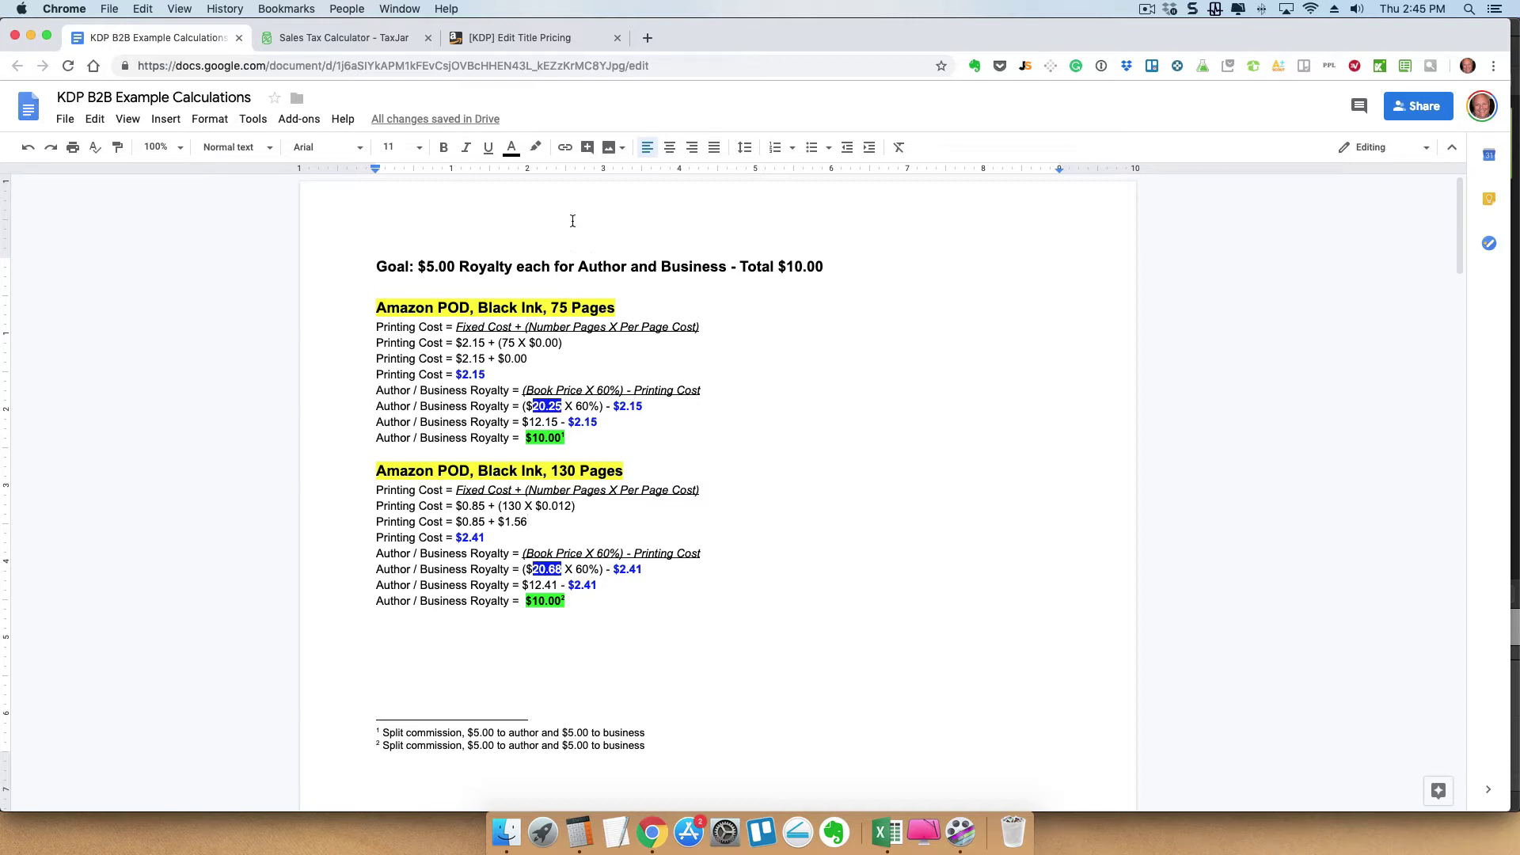
click(504, 40)
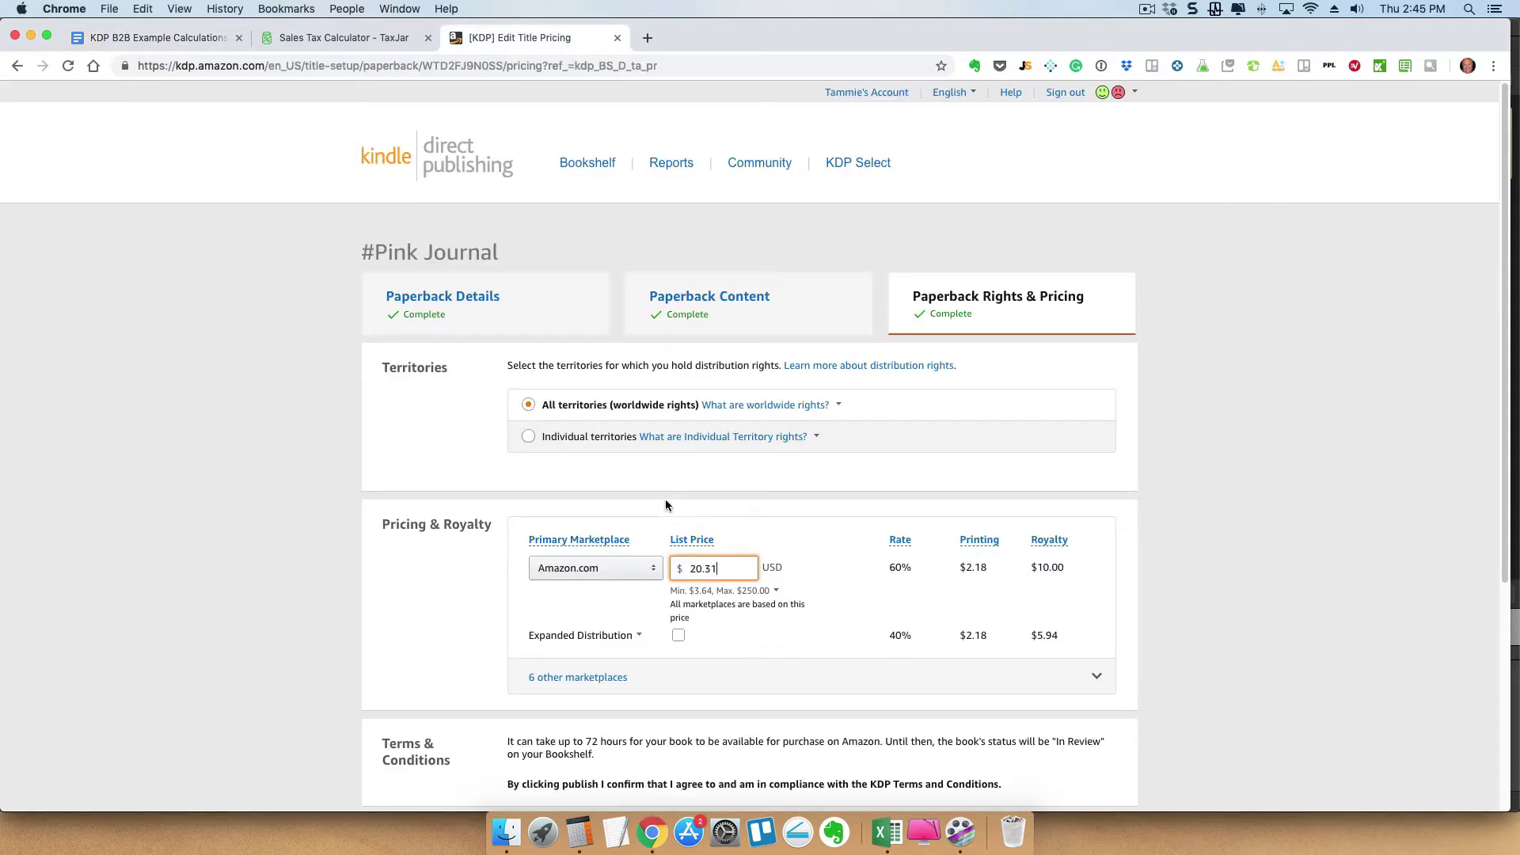
click(97, 40)
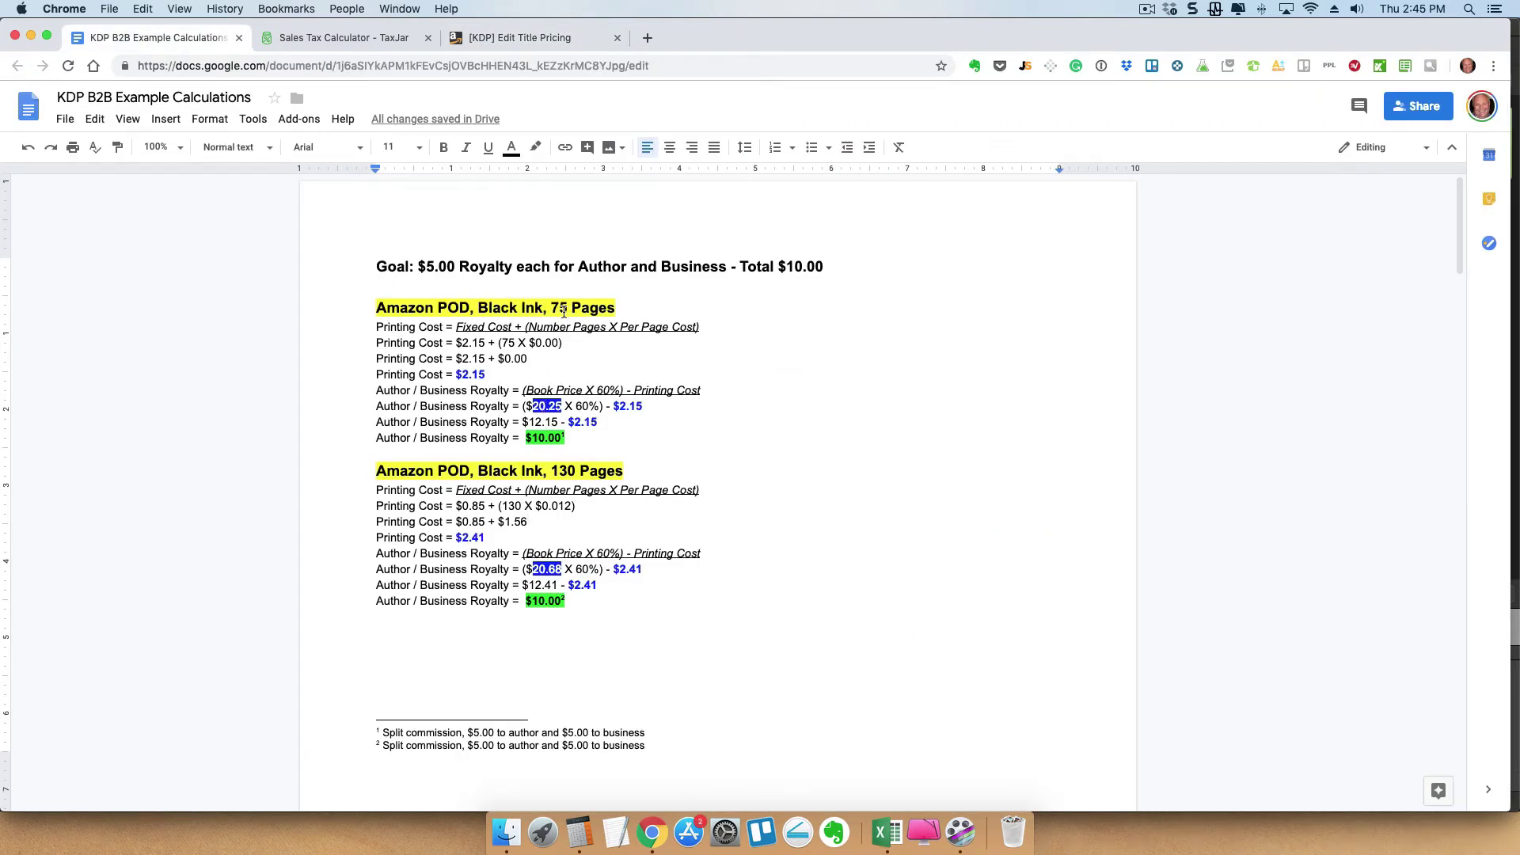
scroll(554, 356, down, 2)
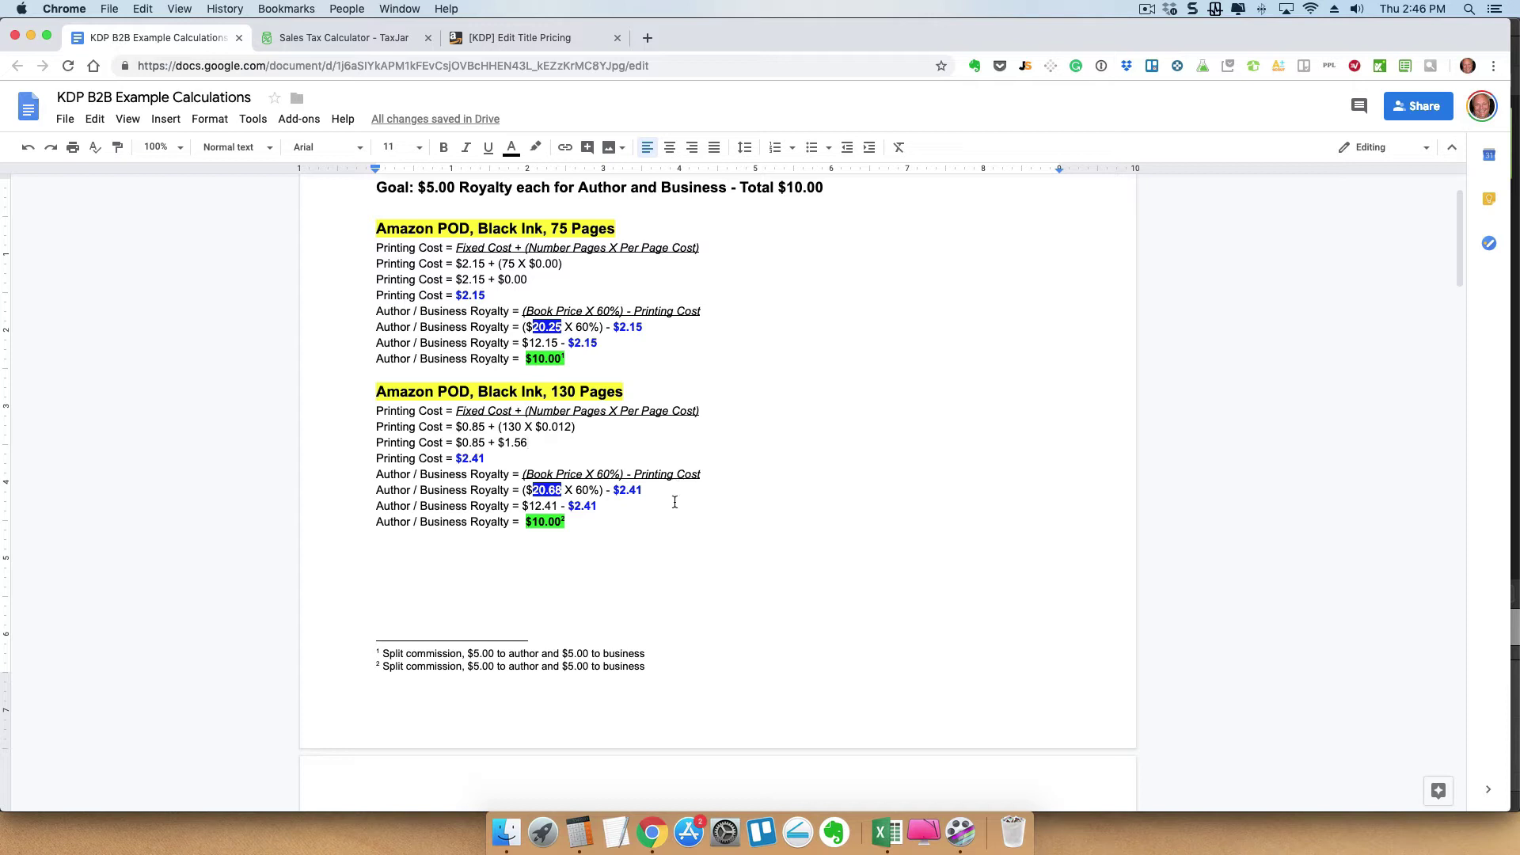
Open KDP_Royalty_Calculator.xlsm from the Desktop folder in Excel with macros enabled
click(507, 832)
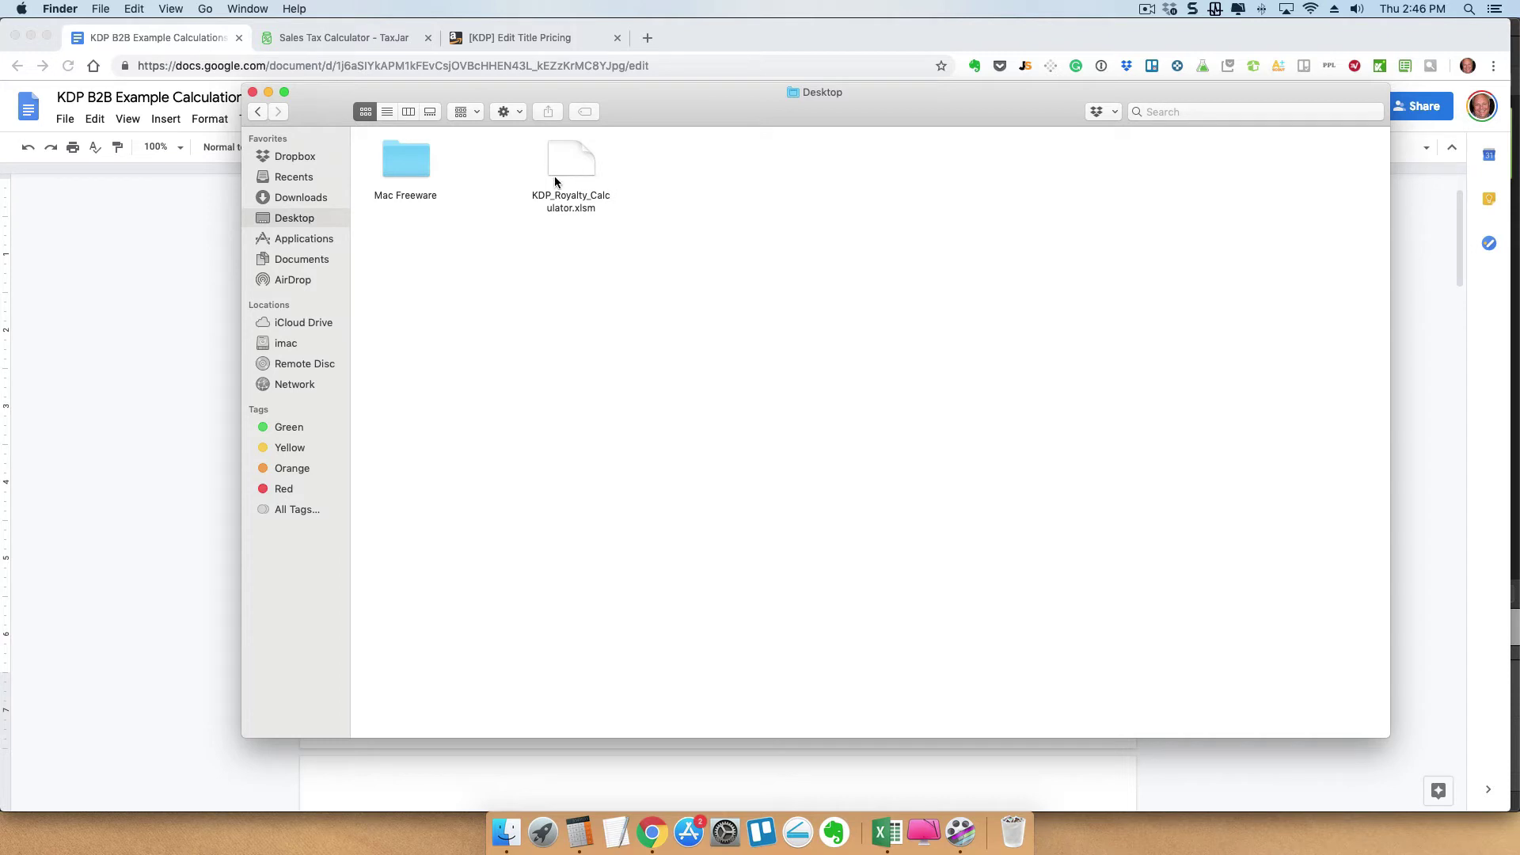
click(578, 167)
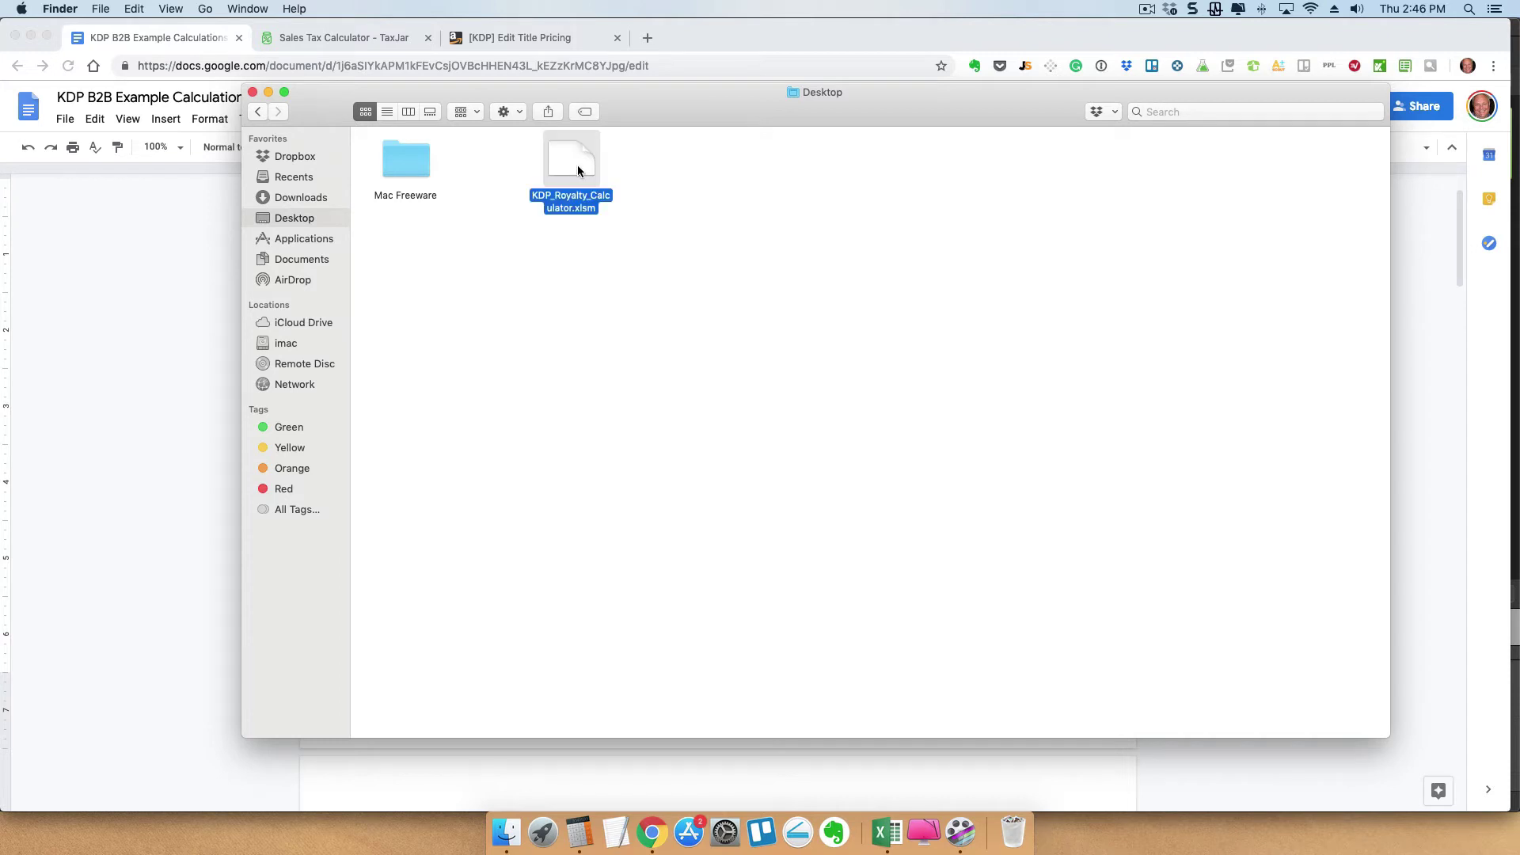
double_click(577, 167)
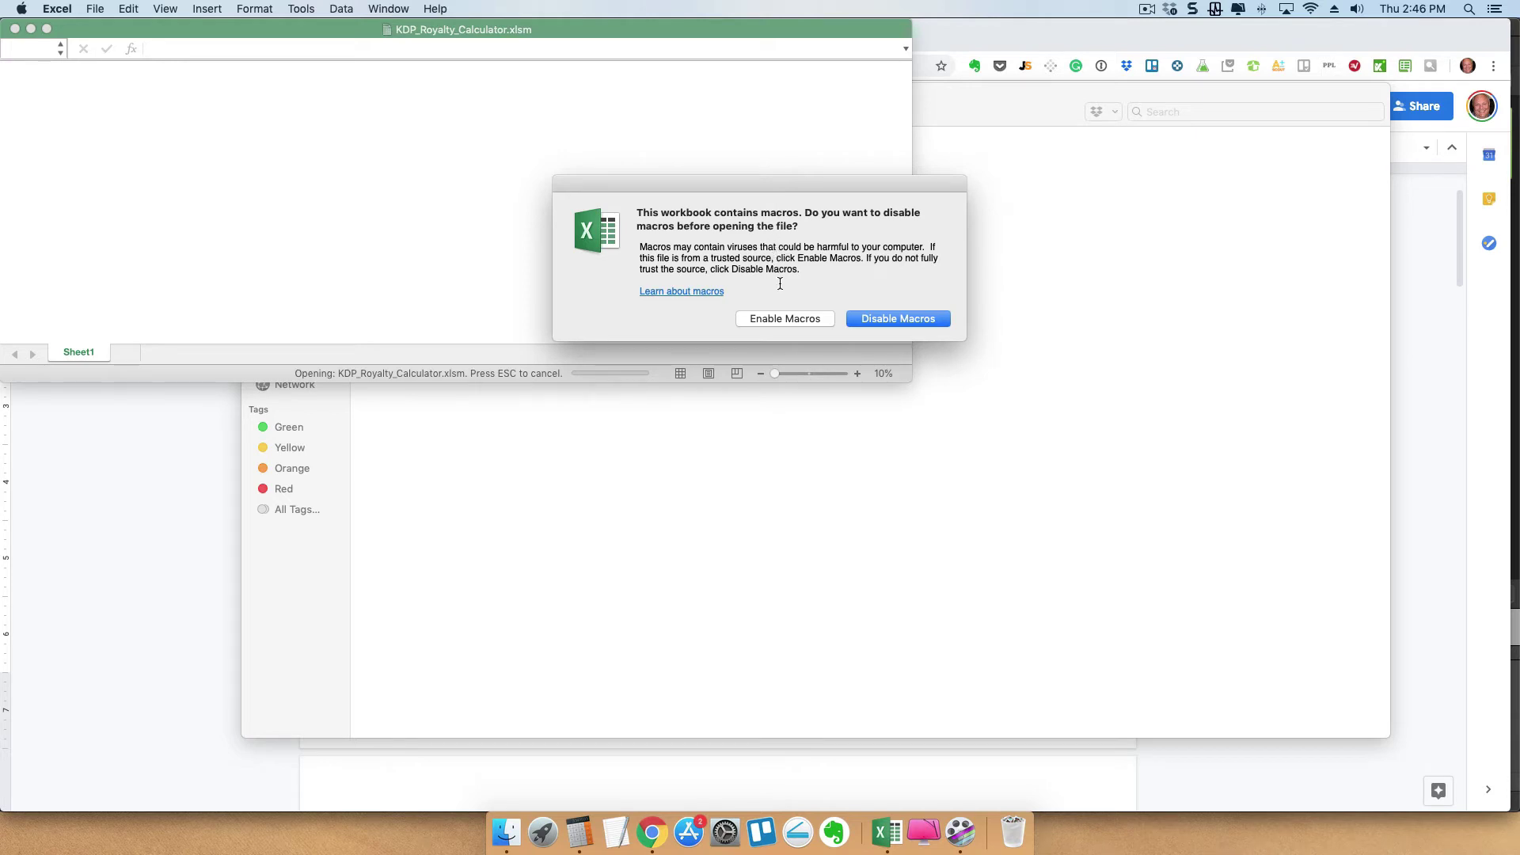
click(778, 318)
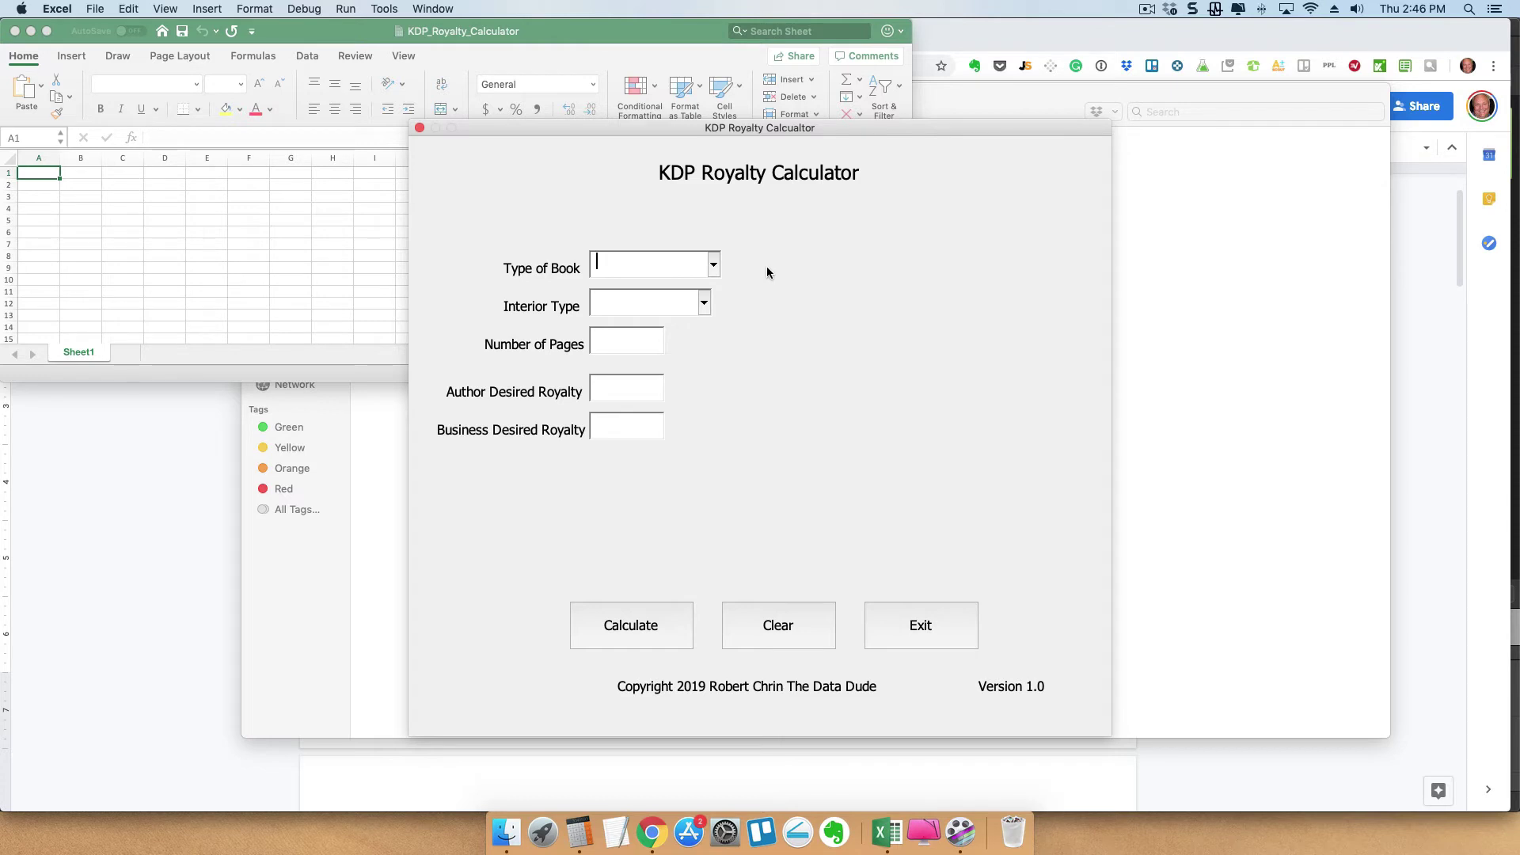
Set up the royalty calculator for an Amazon POD book with a Black Ink interior and 111 pages
click(715, 267)
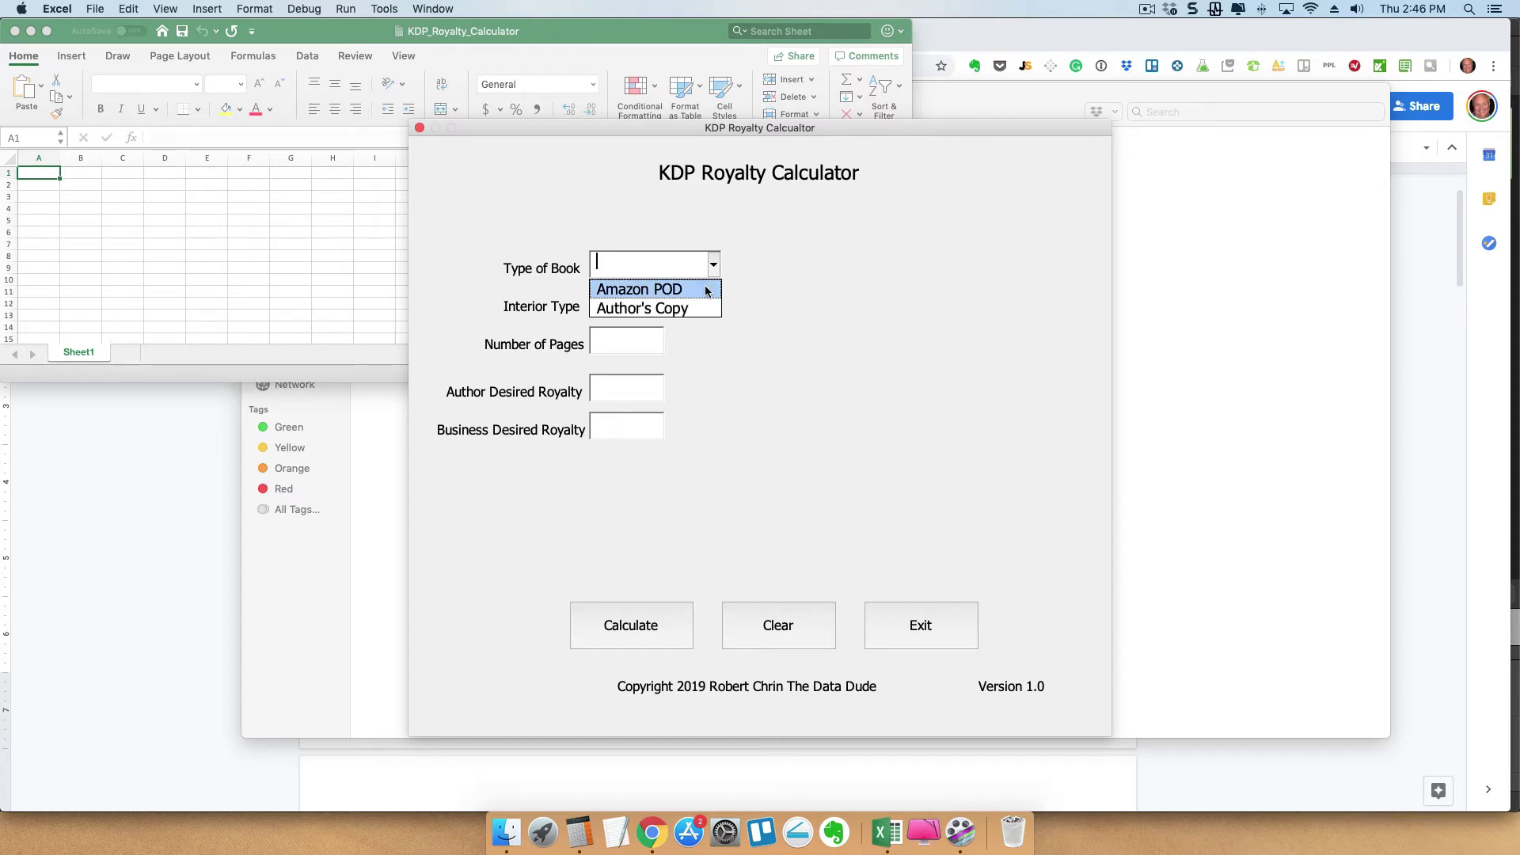
click(696, 289)
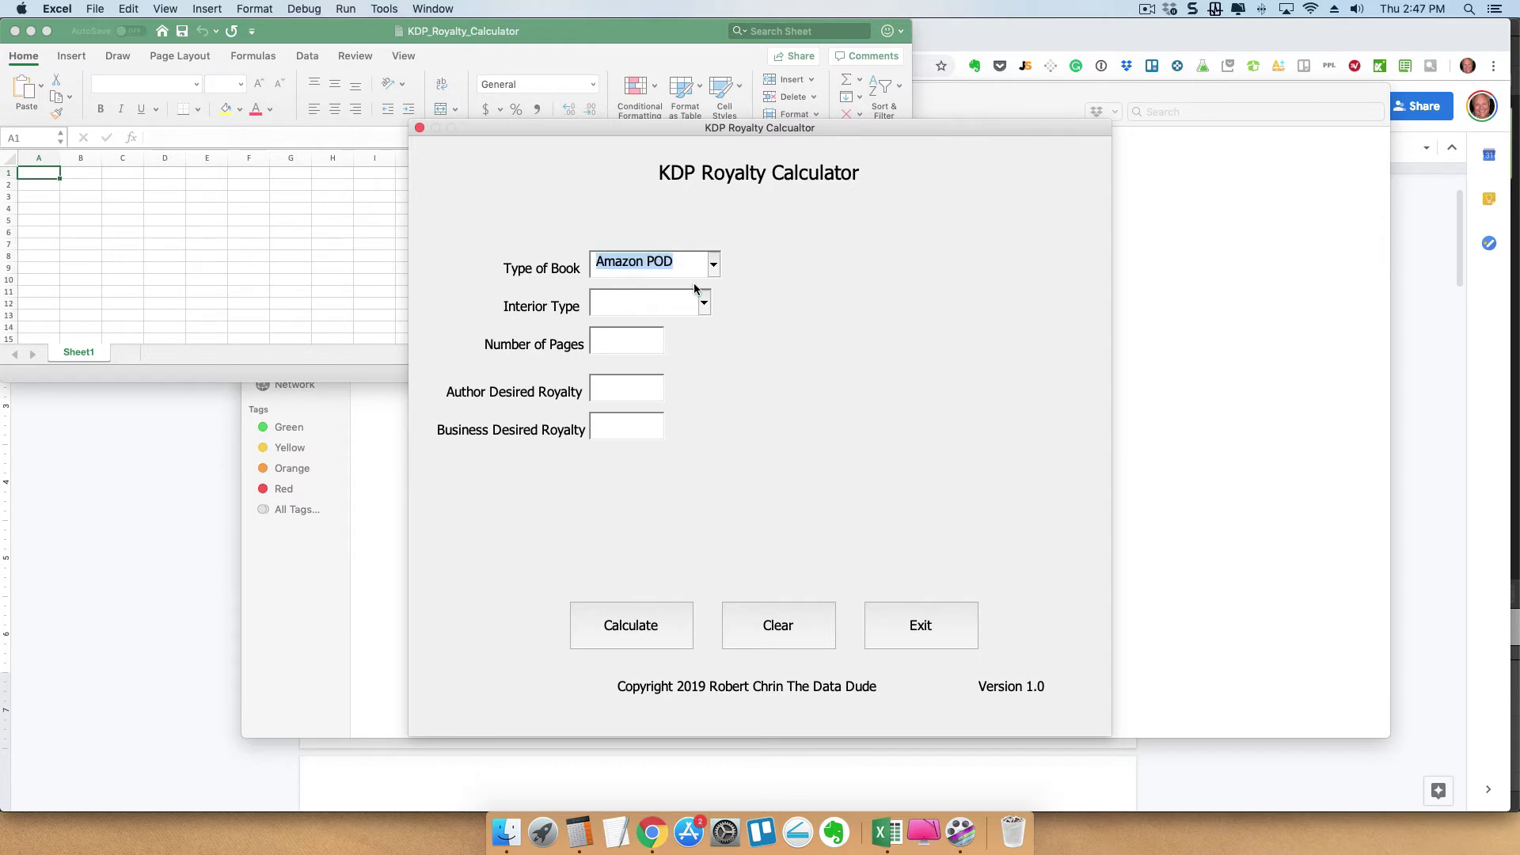
click(704, 303)
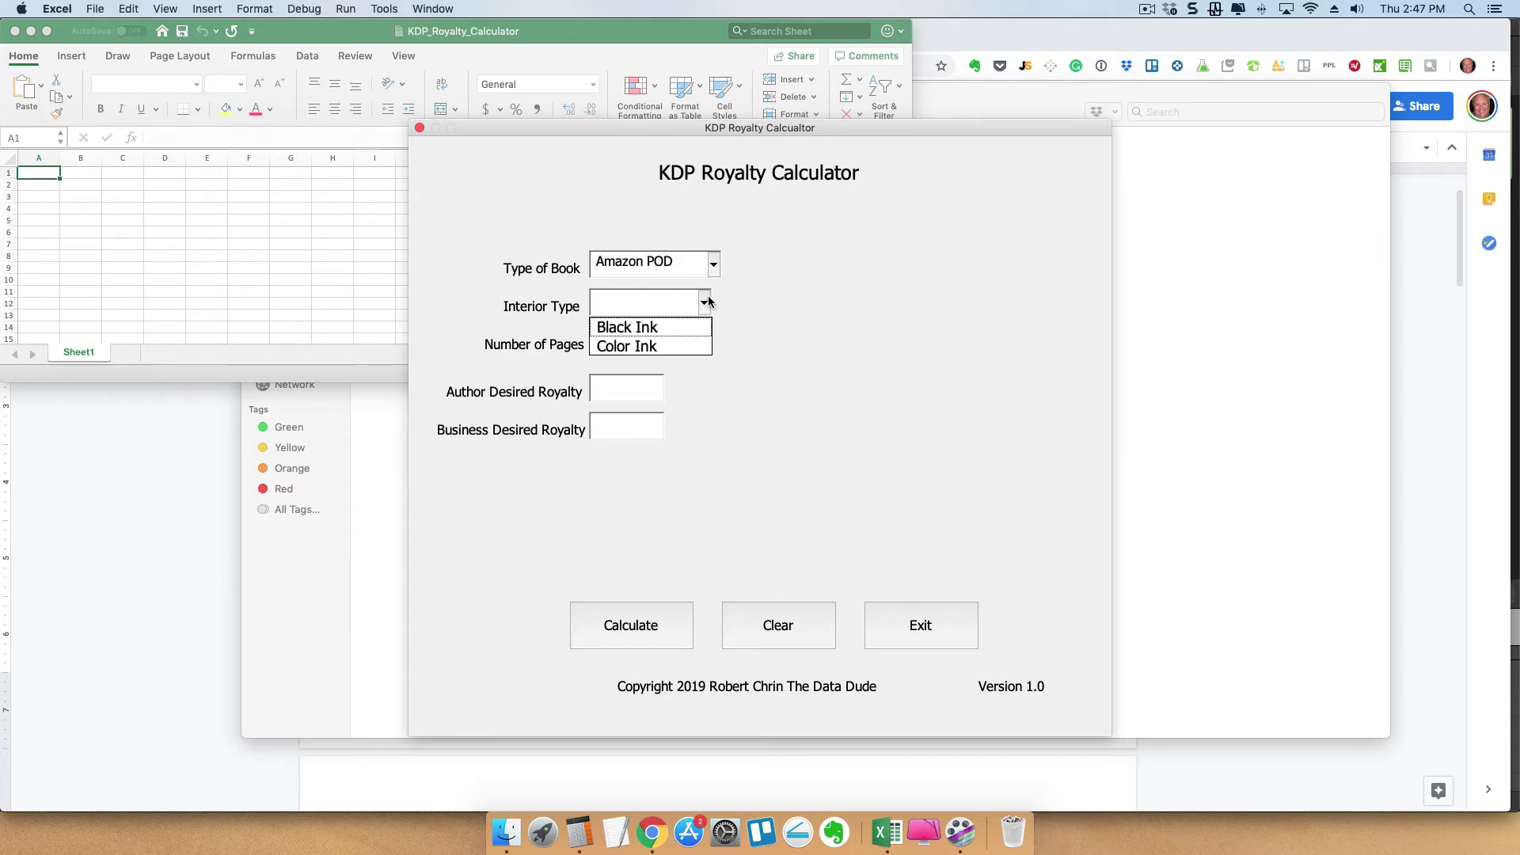
click(697, 322)
click(642, 342)
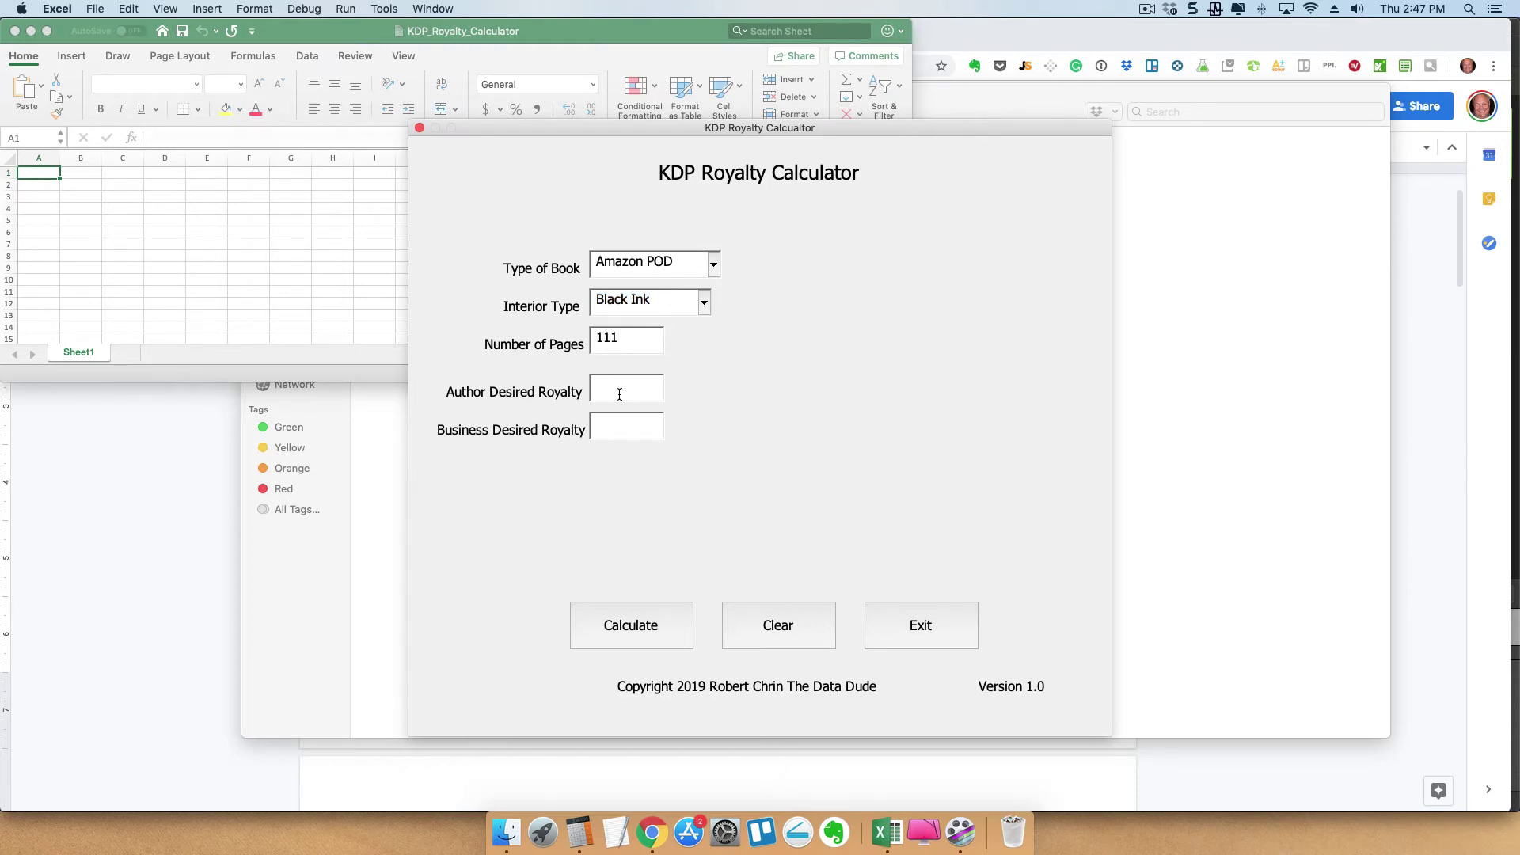
Set the author and business desired royalties to $5.00 each and calculate the Amazon price
text(5)
click(618, 419)
click(613, 626)
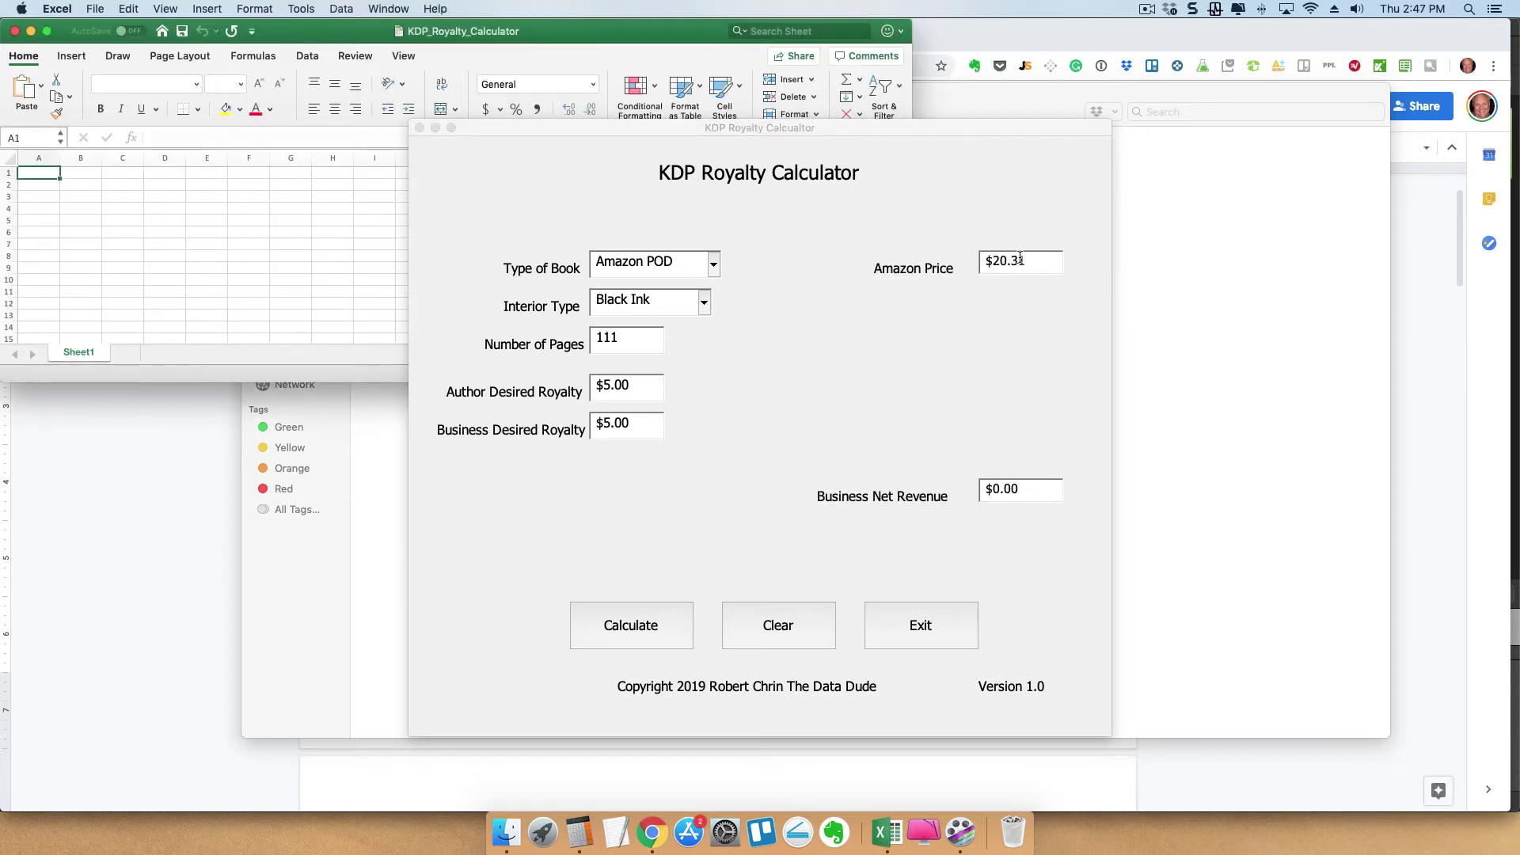
drag(1037, 259, 982, 260)
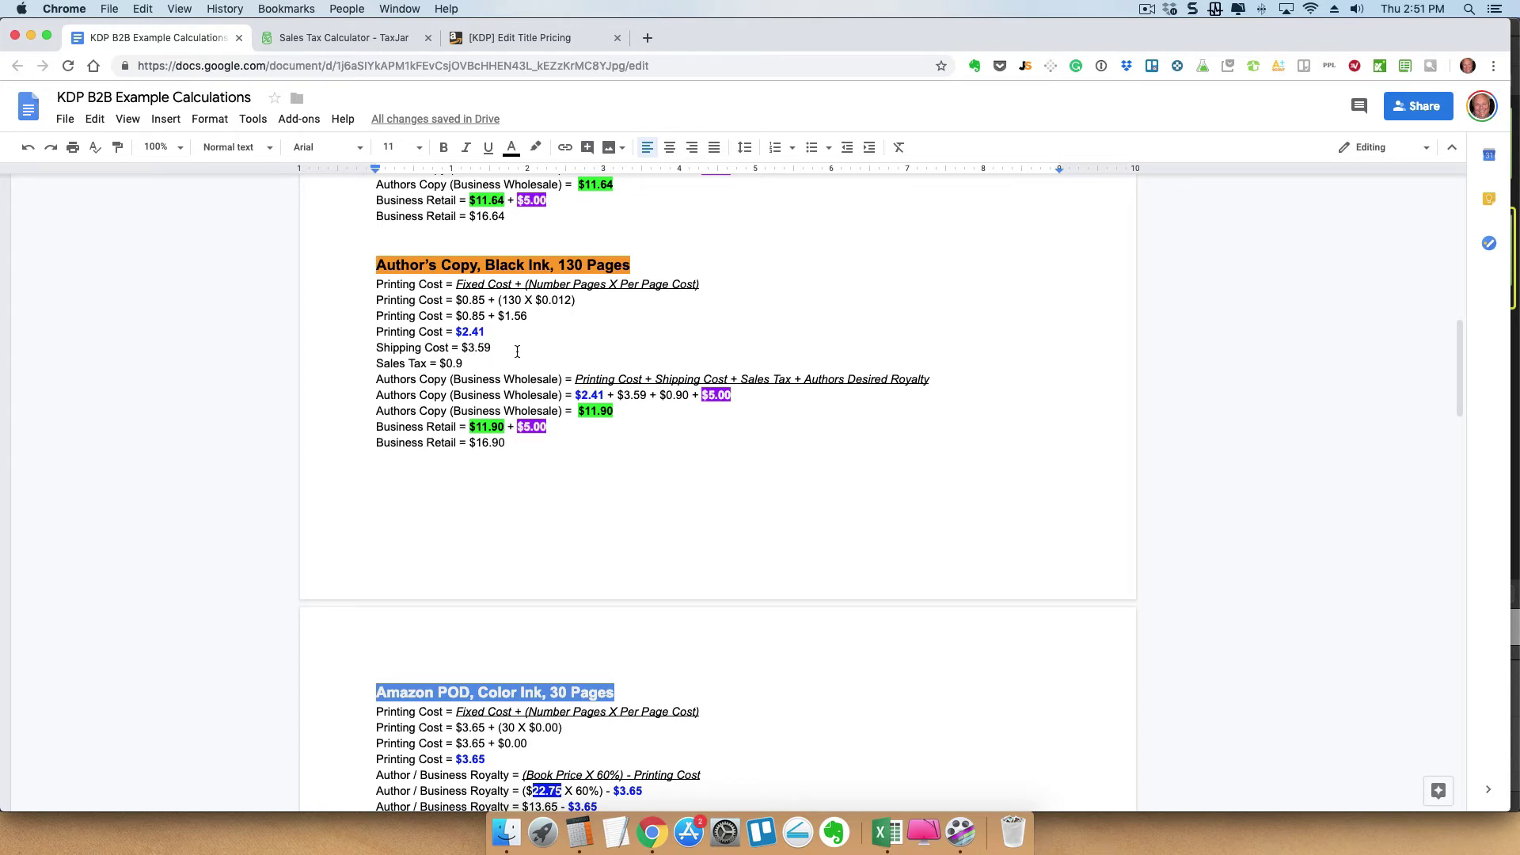
Examine the shipping costs table for a single copy and return to the worked examples in the document
scroll(517, 351, down, 1)
scroll(517, 352, down, 20)
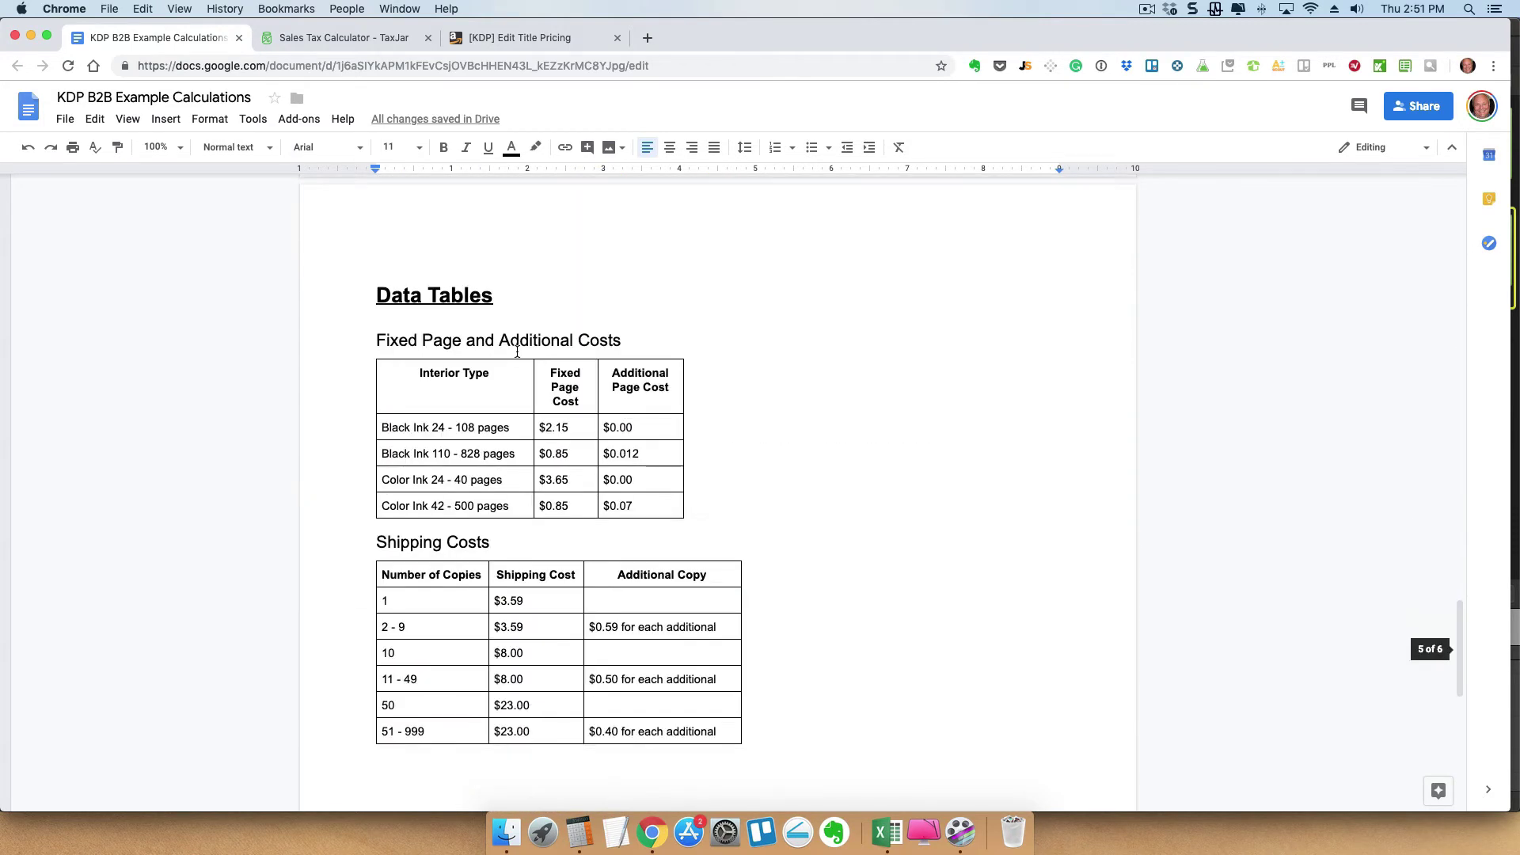
scroll(517, 352, down, 5)
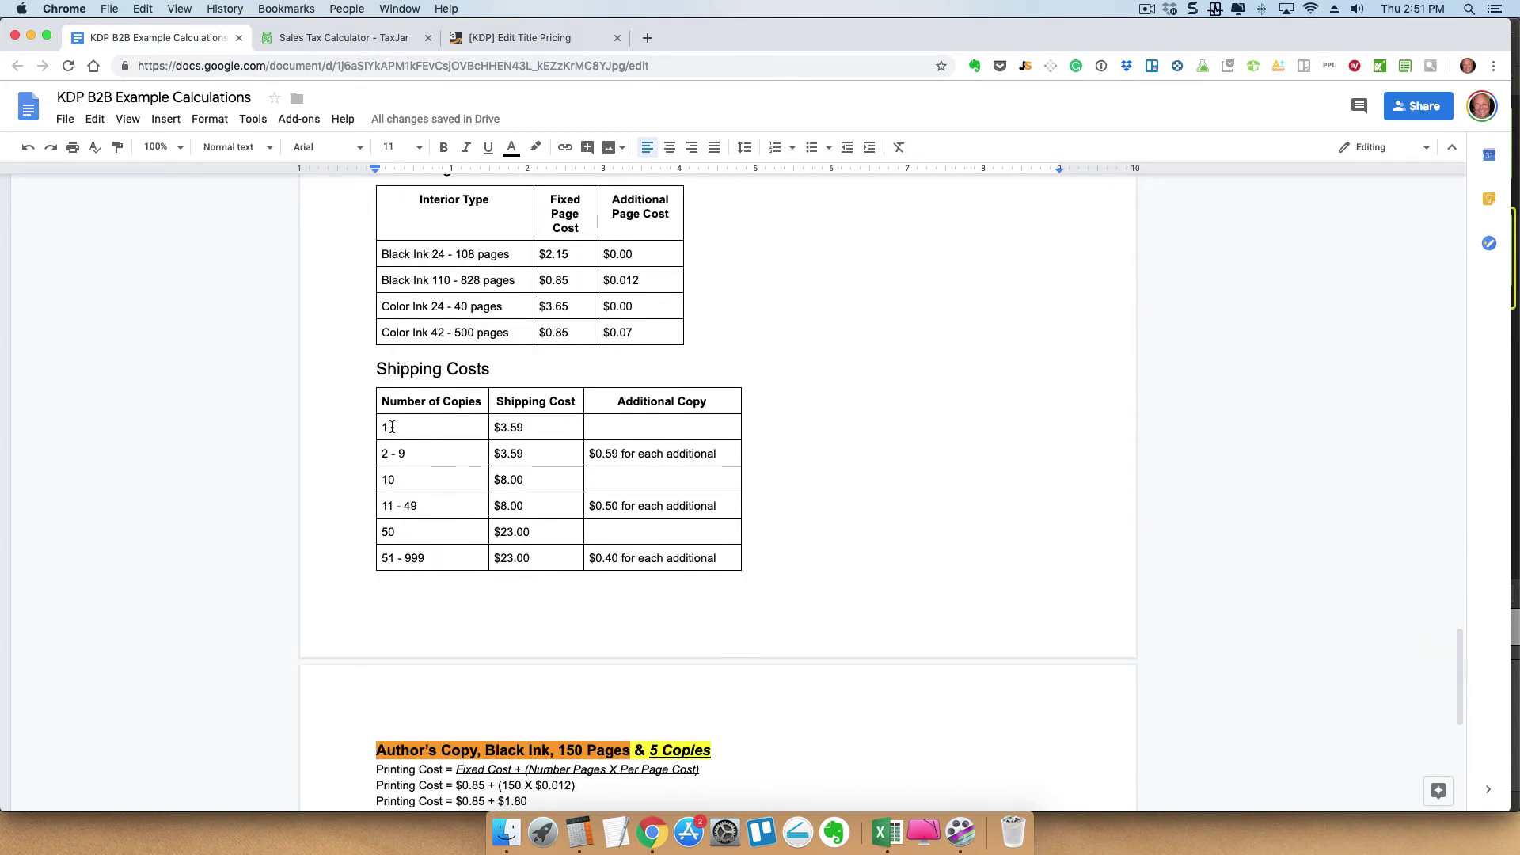
double_click(547, 425)
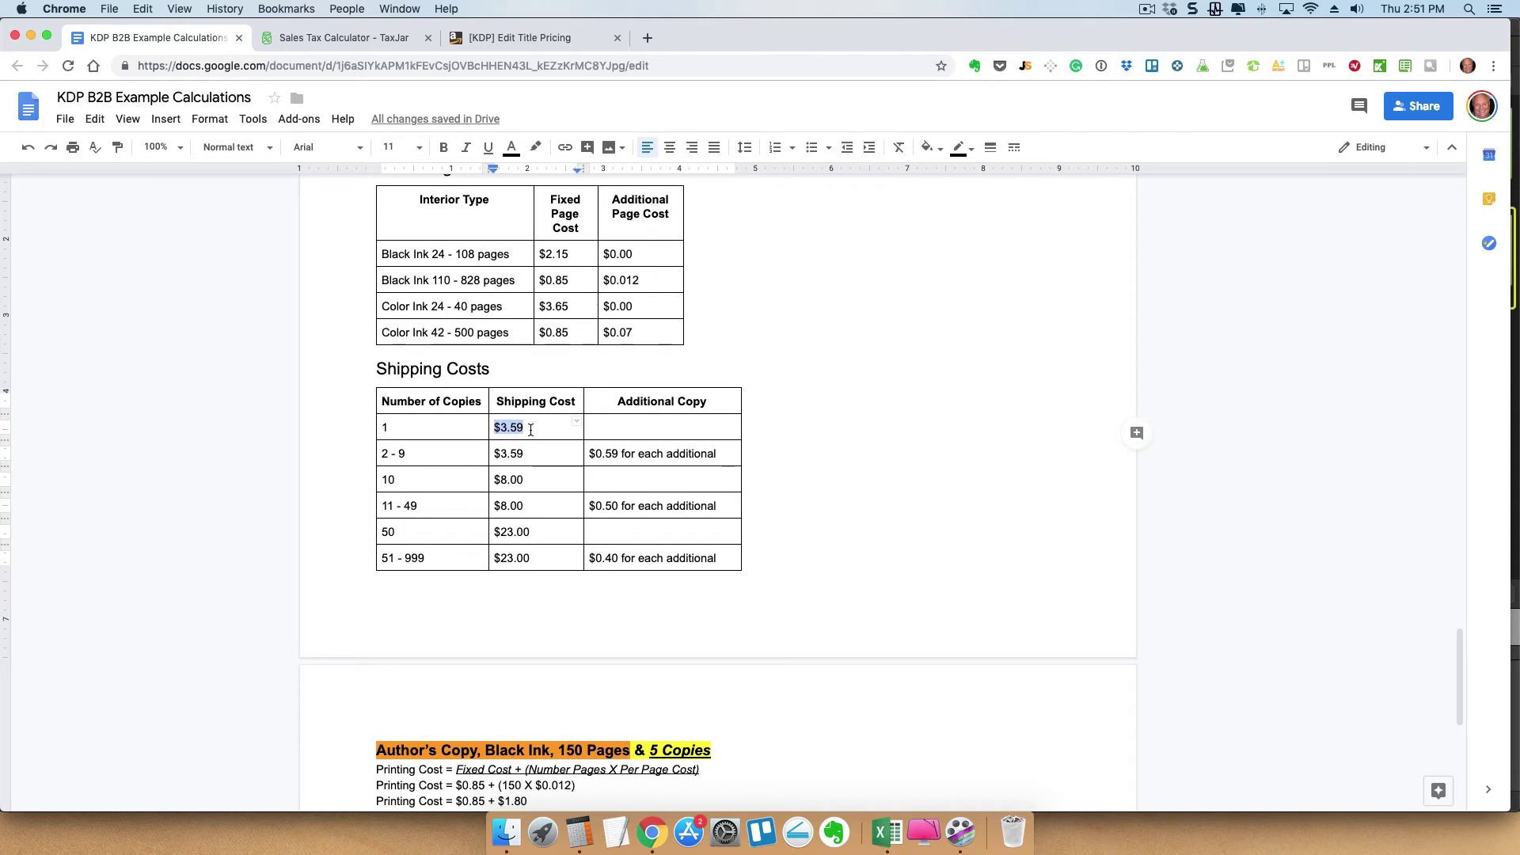
scroll(492, 480, up, 1)
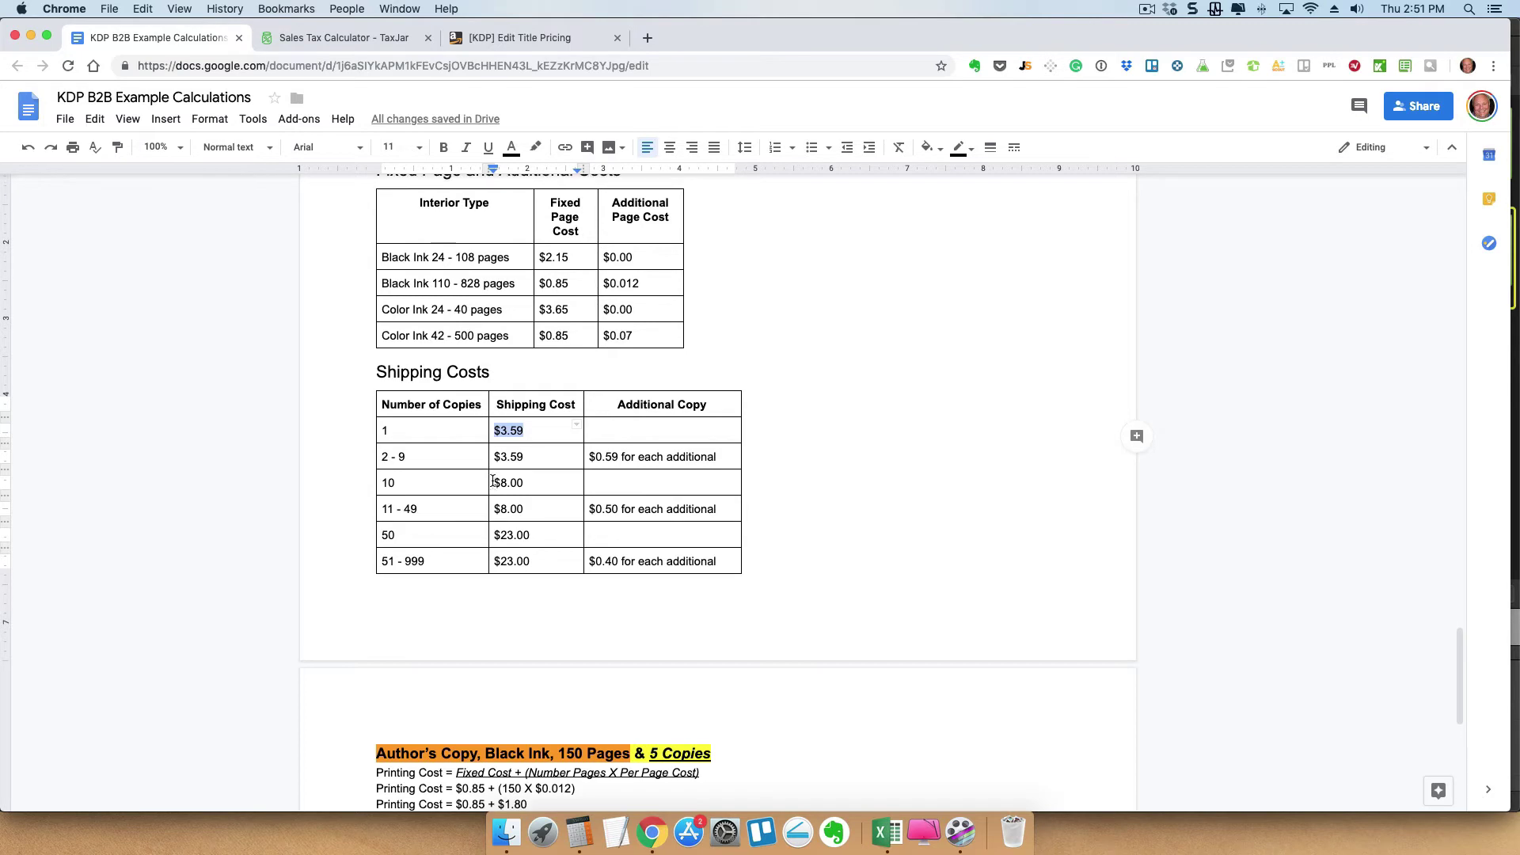
scroll(493, 481, up, 2)
scroll(493, 480, up, 15)
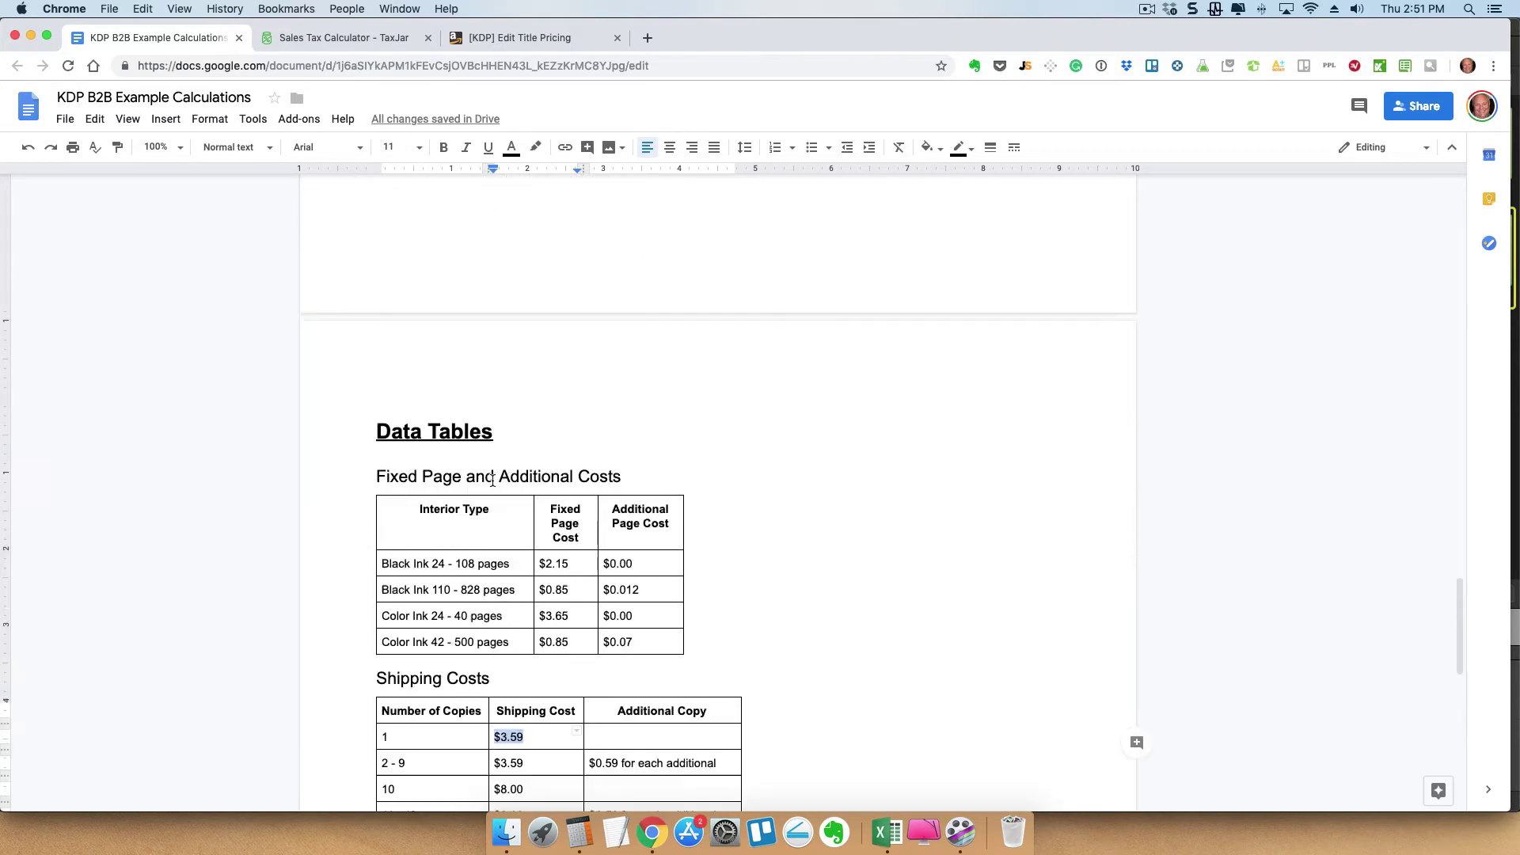
scroll(493, 481, up, 15)
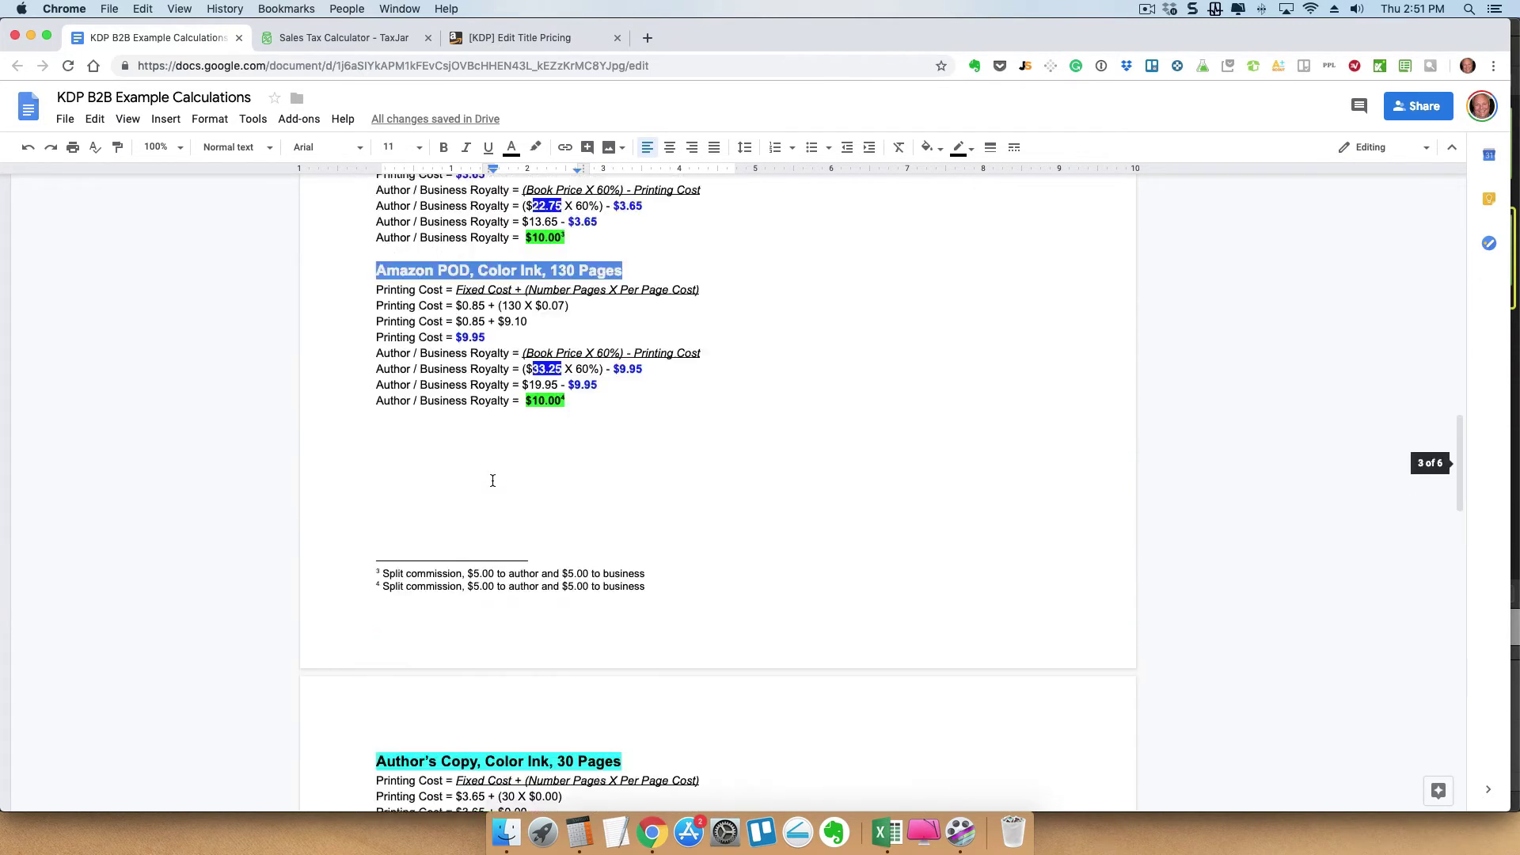
scroll(493, 481, up, 1)
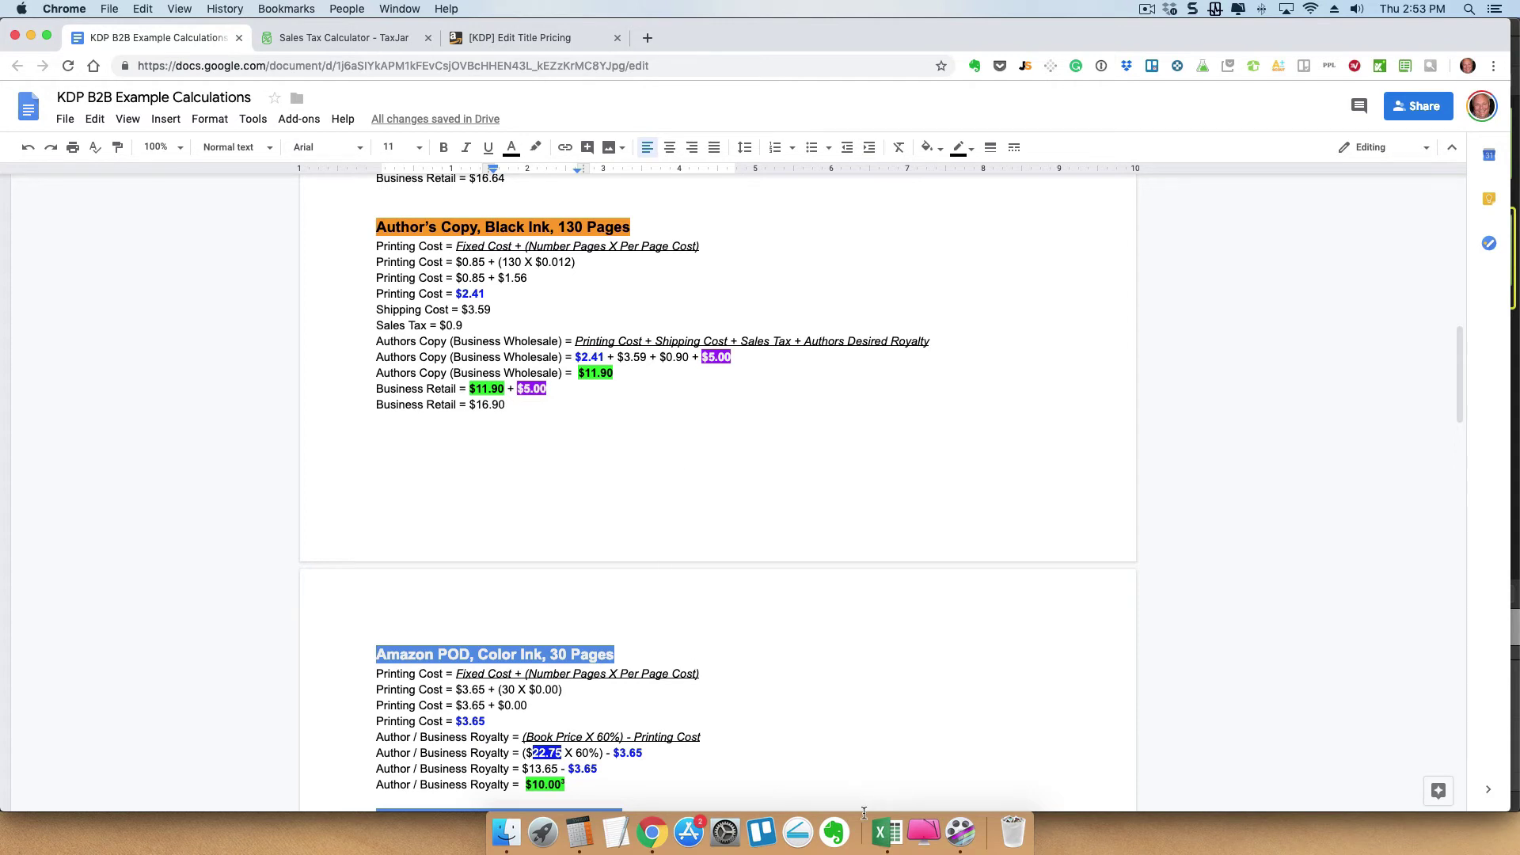
Switch to the royalty calculator in Excel and set it to an Author's Copy with Black Ink interior and 130 pages
click(882, 832)
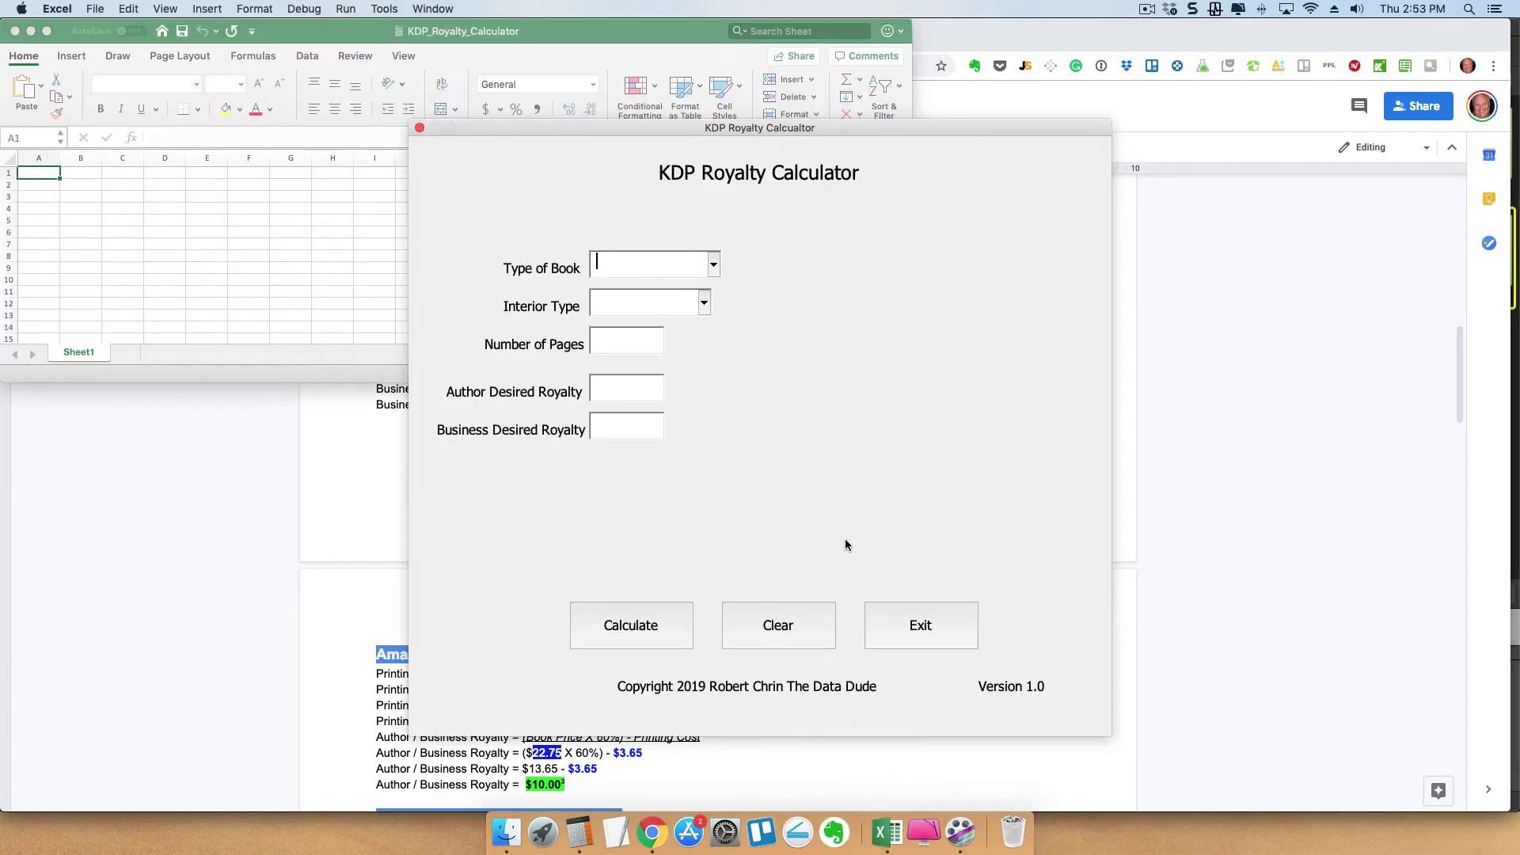
click(713, 265)
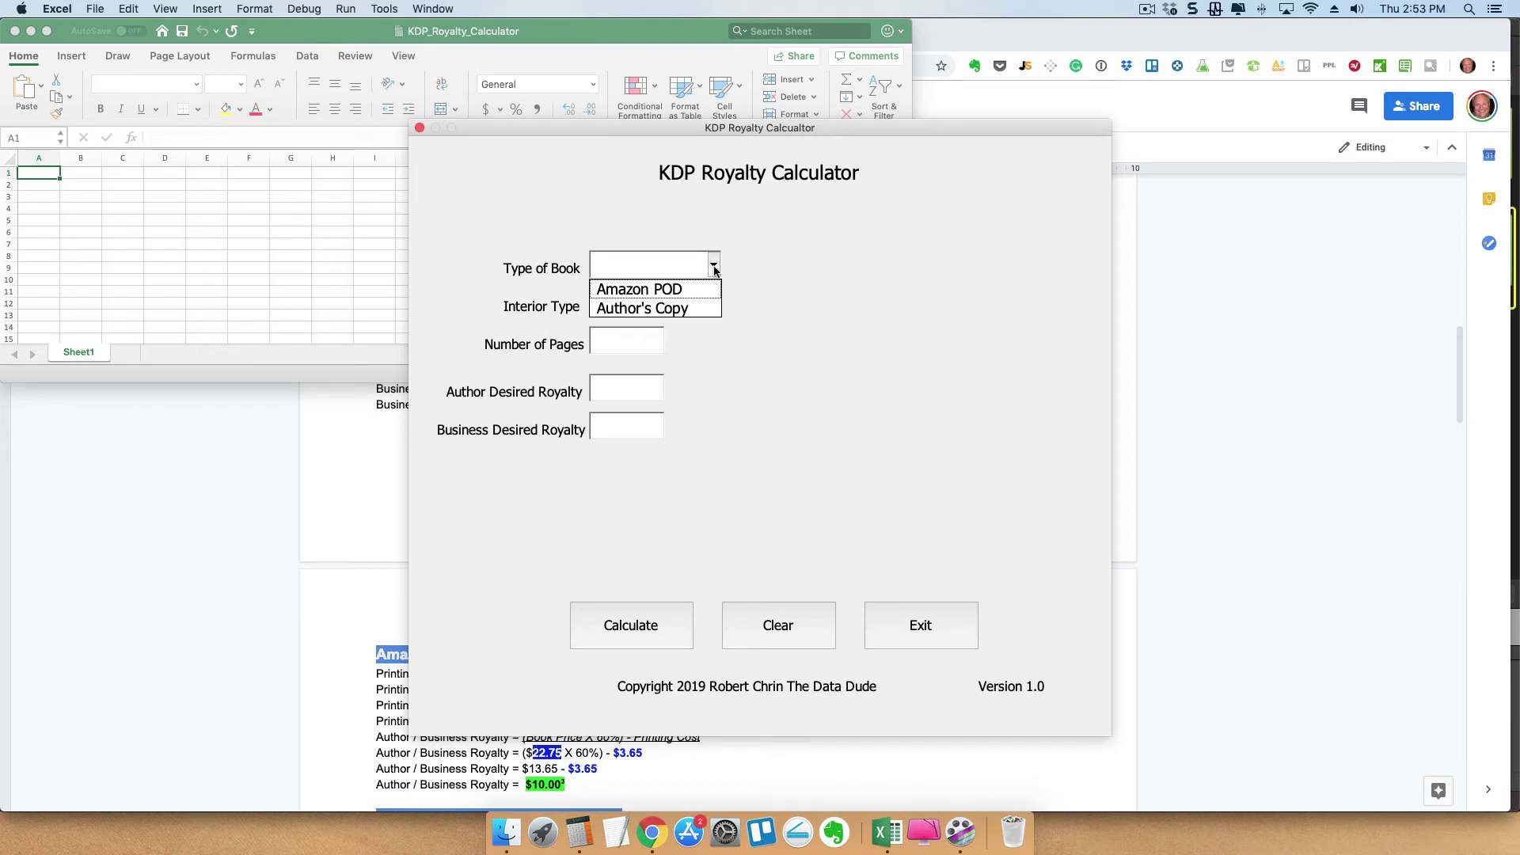
click(700, 310)
click(703, 302)
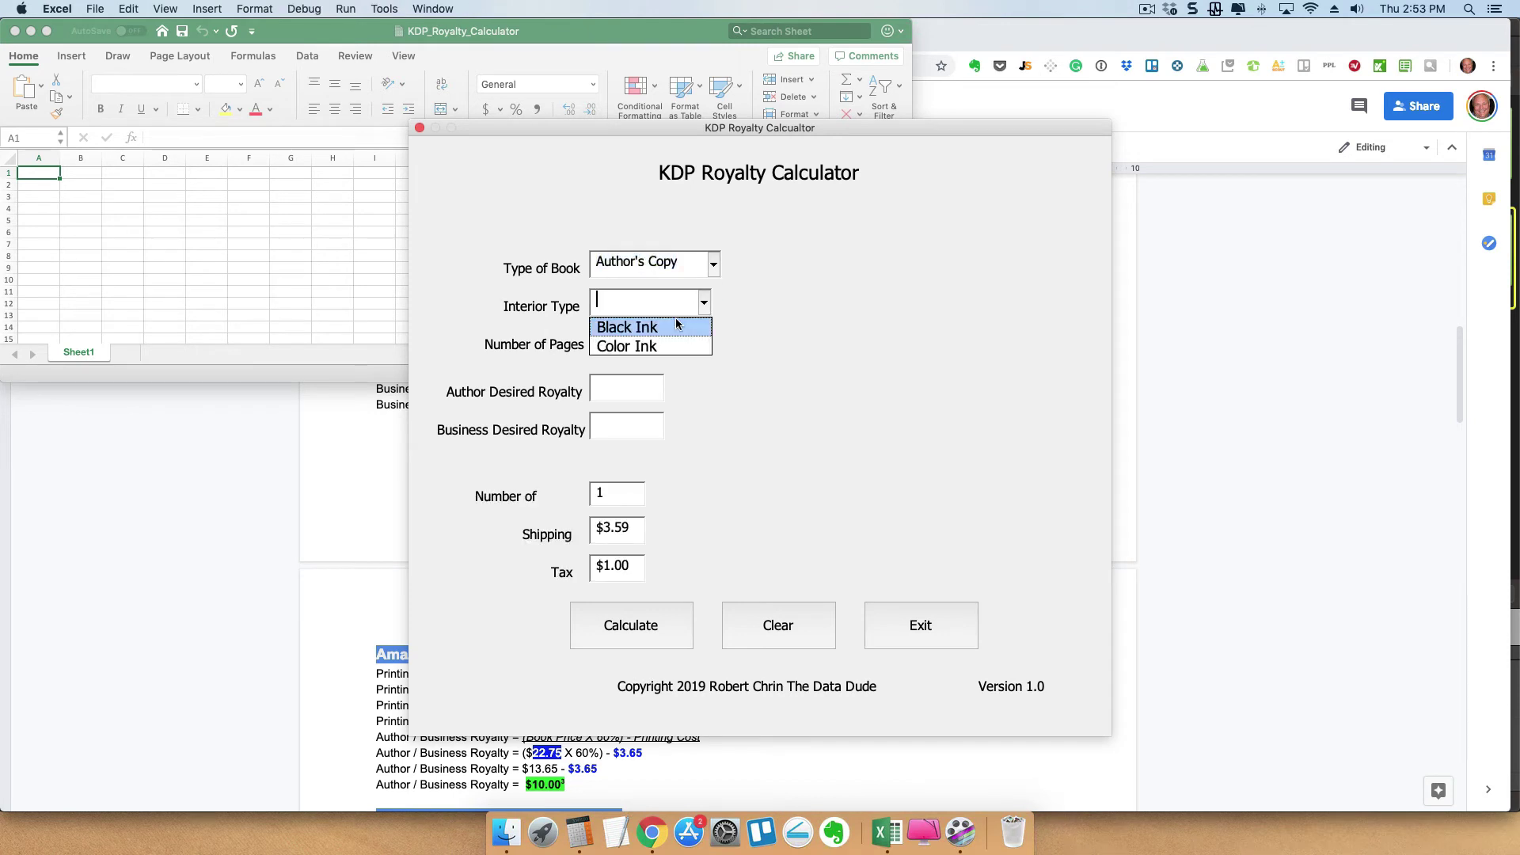
click(677, 325)
click(639, 342)
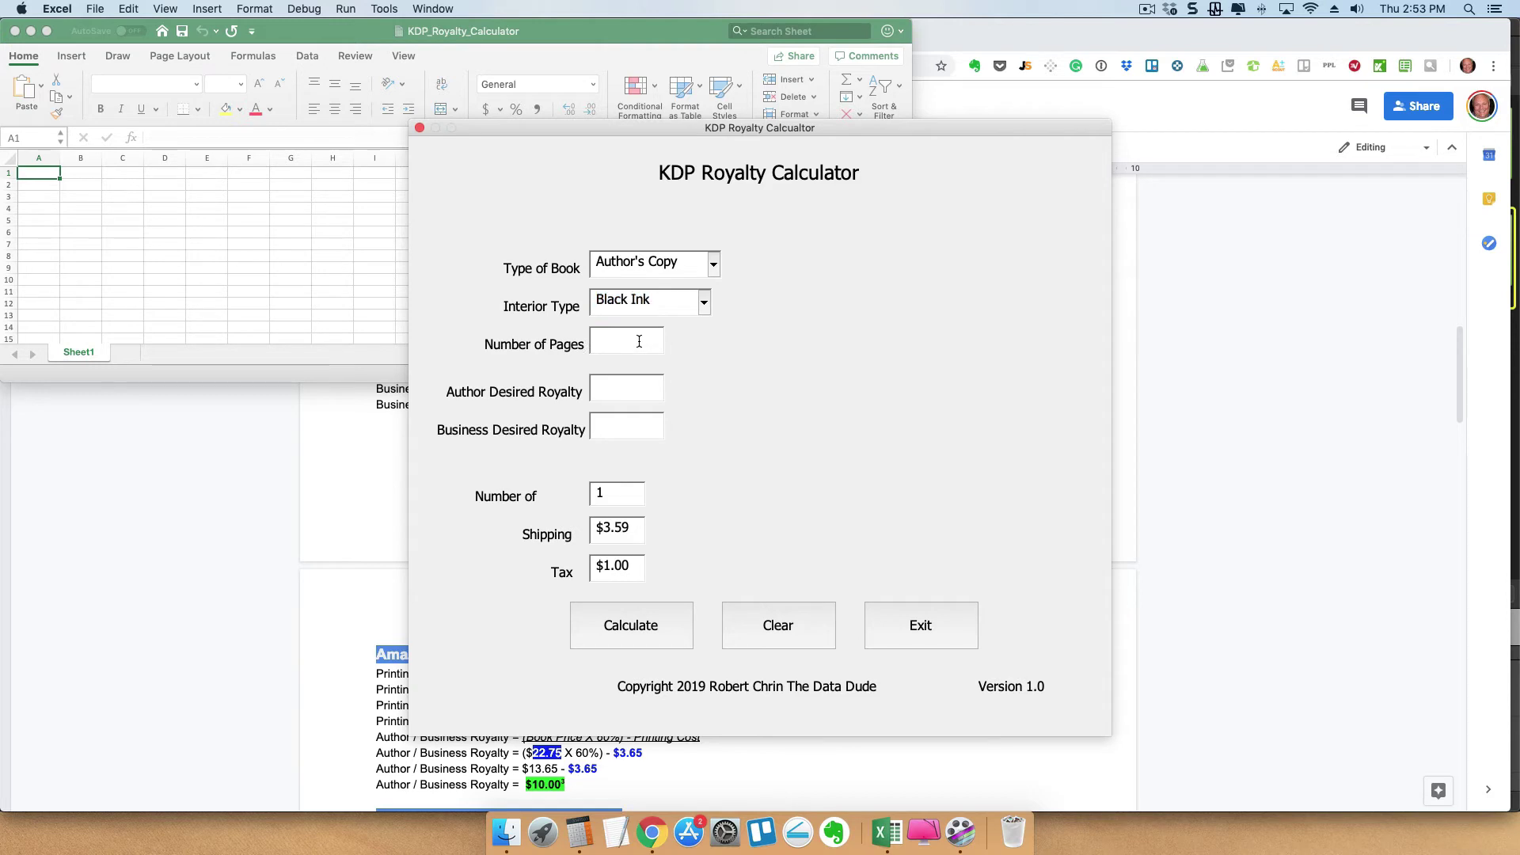
text(13.6)
Set both desired royalties to $5.00 and the tax to $0.90, and calculate the Author's Copy business prices
text(5)
key(Tab)
text(5)
drag(631, 564, 597, 568)
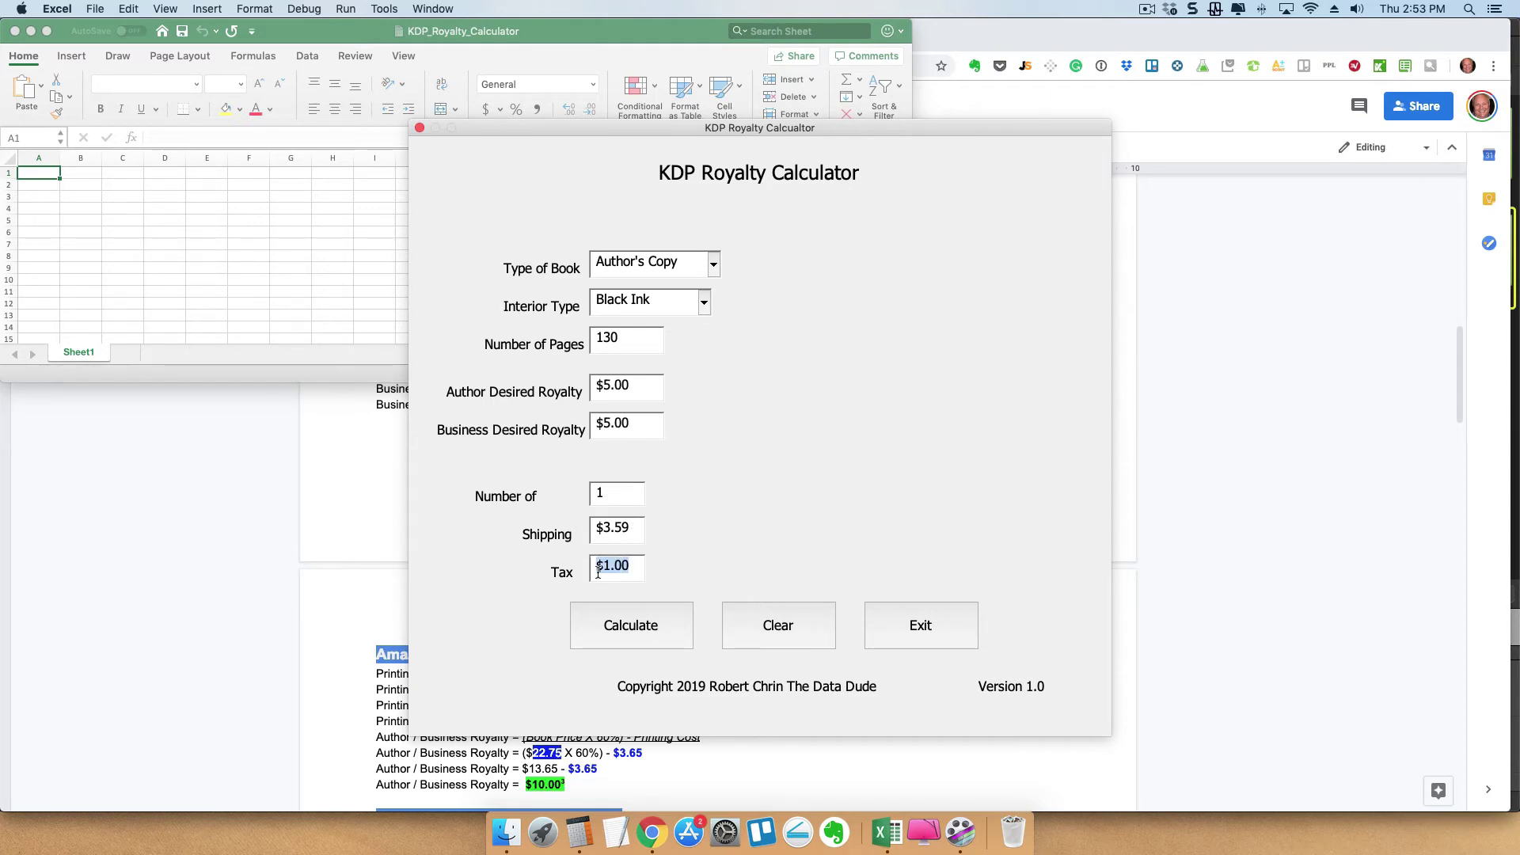
text(0.9)
click(623, 631)
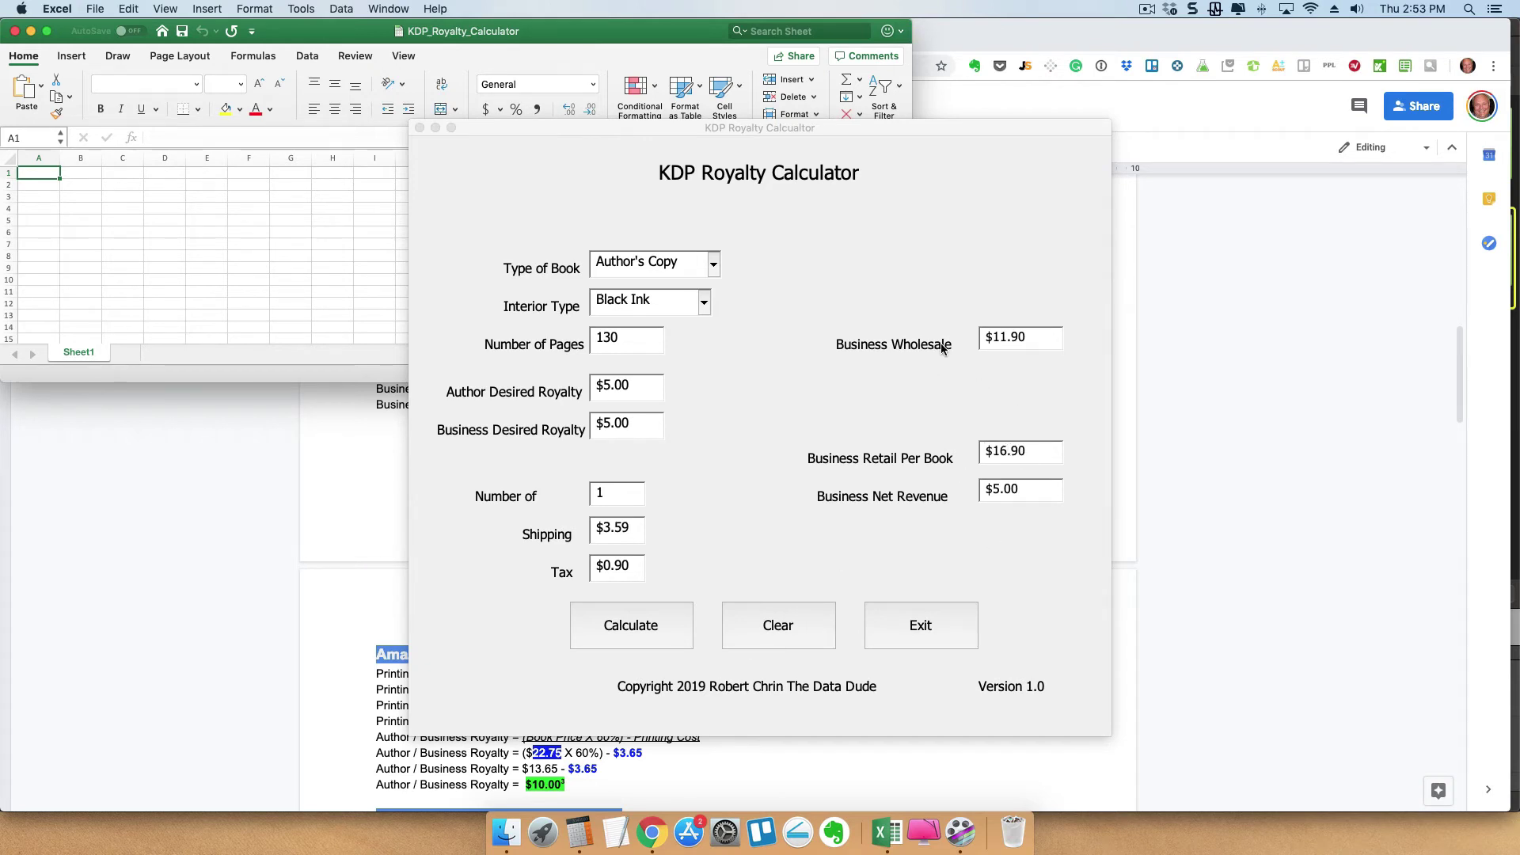
Switch to the Google Docs document and check the shipping costs table against the 150-page, 5-copy Author's Copy example
click(654, 827)
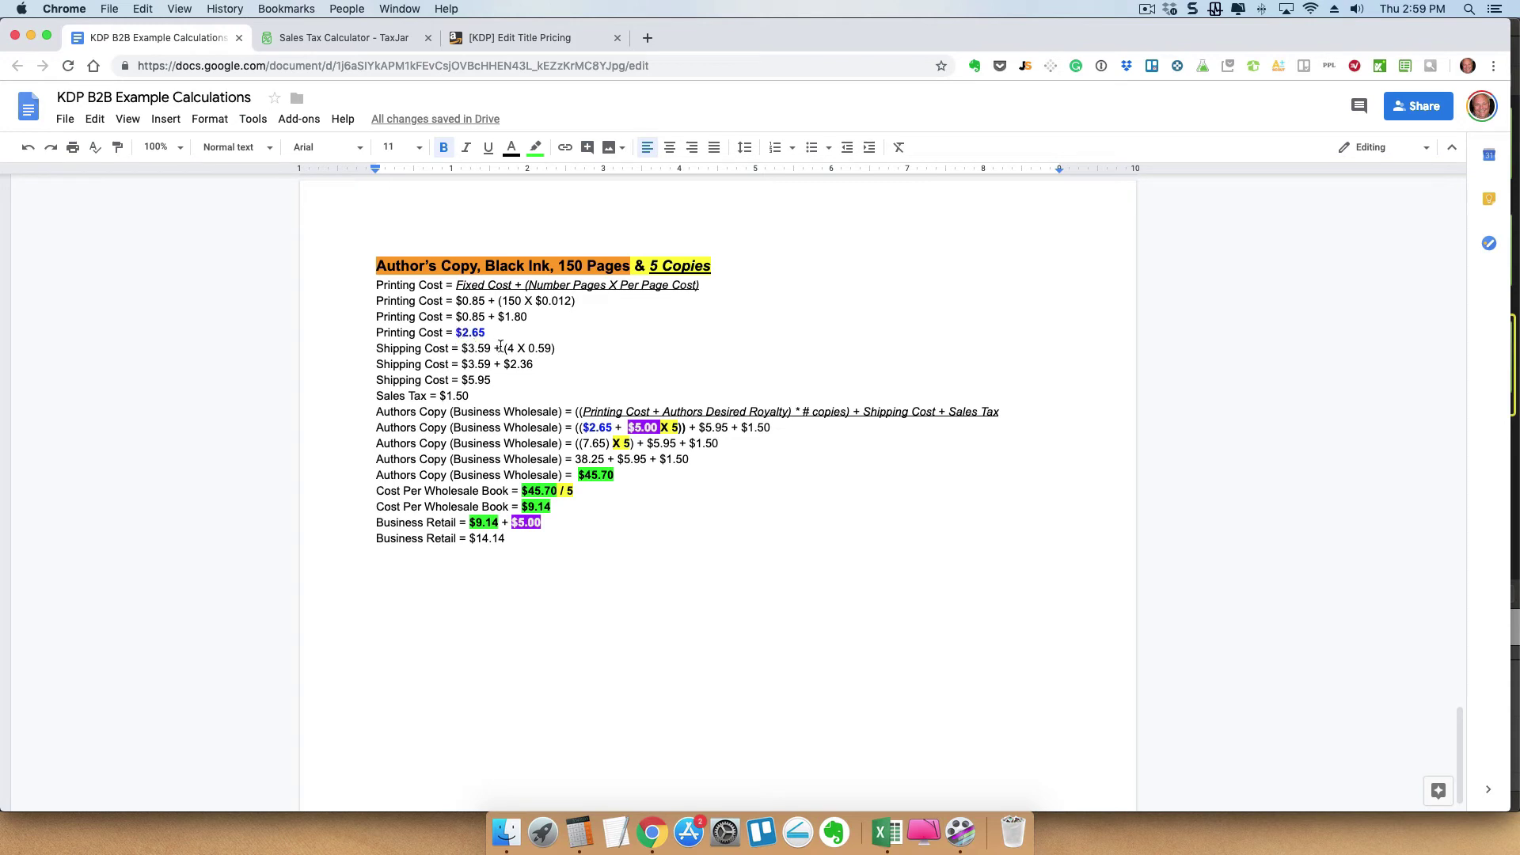
scroll(501, 346, up, 8)
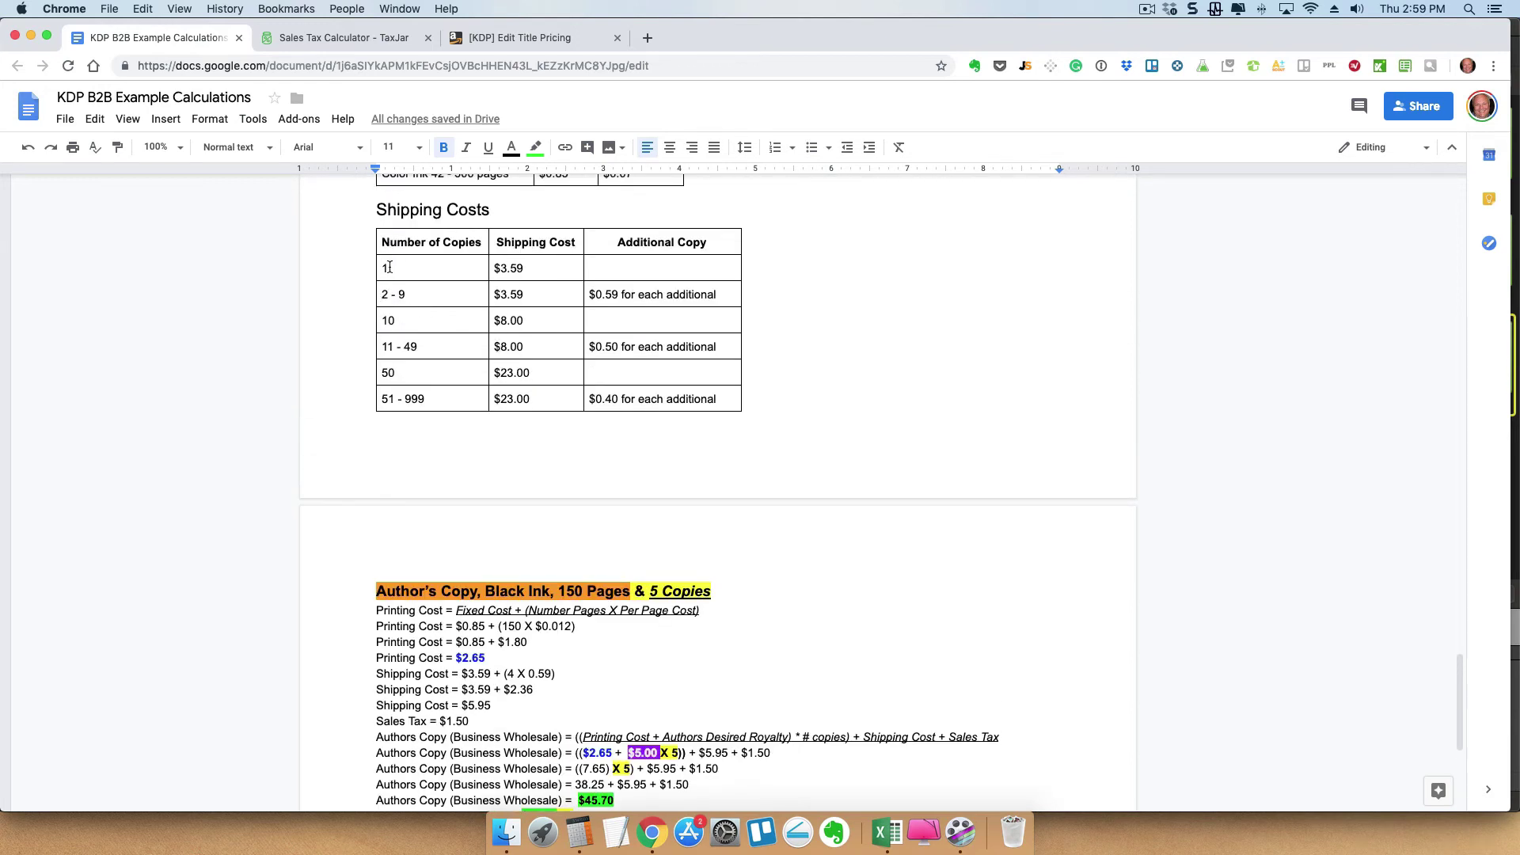
Examine the shipping rates for 1 and 2 - 9 copies and the shipping and sales tax lines of the 5-copy example
drag(384, 267, 675, 290)
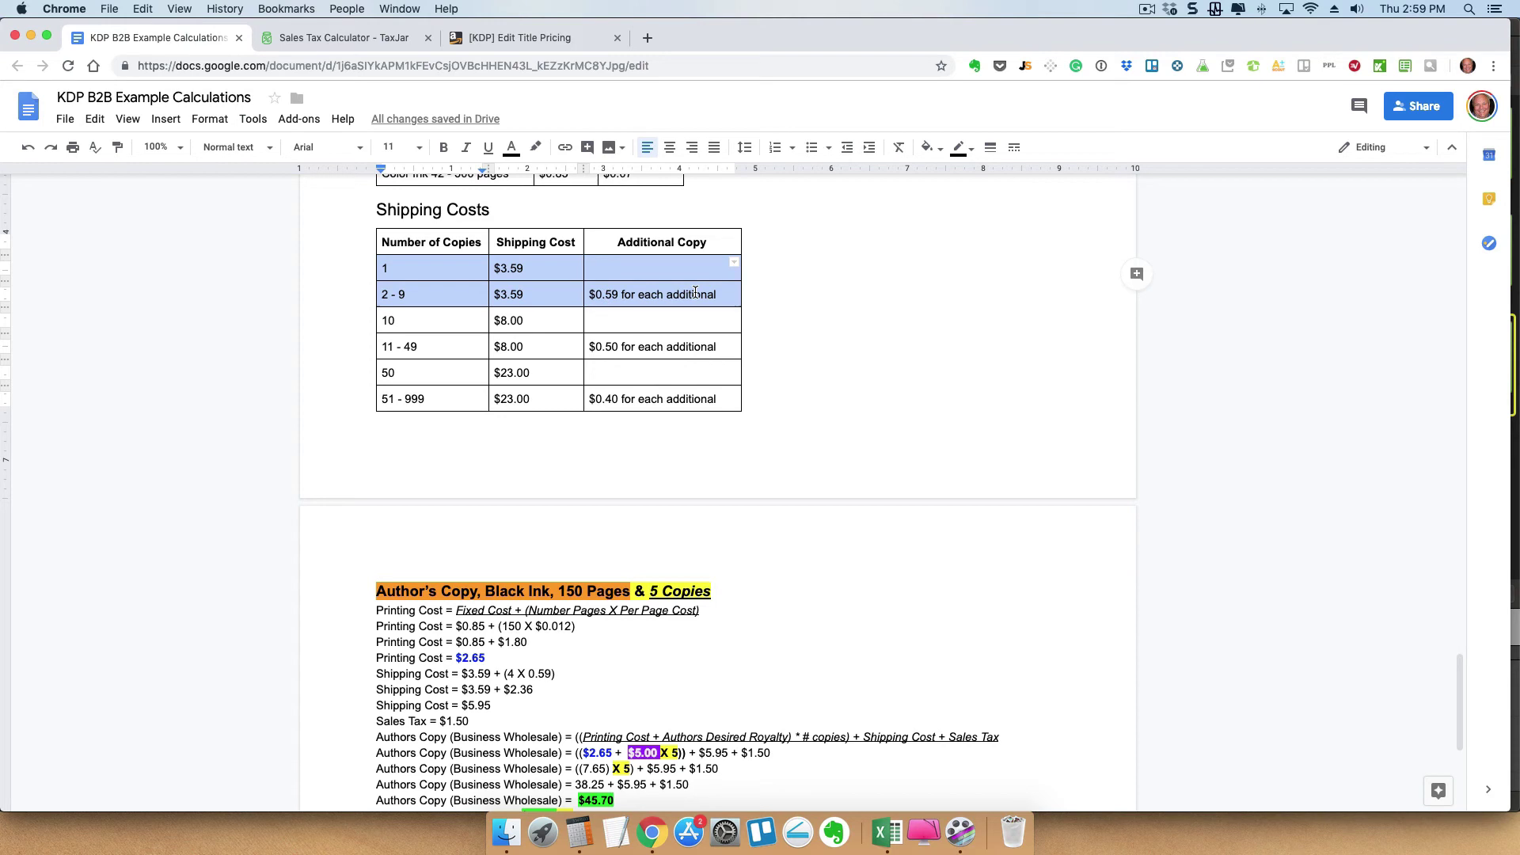
click(680, 627)
scroll(680, 627, down, 3)
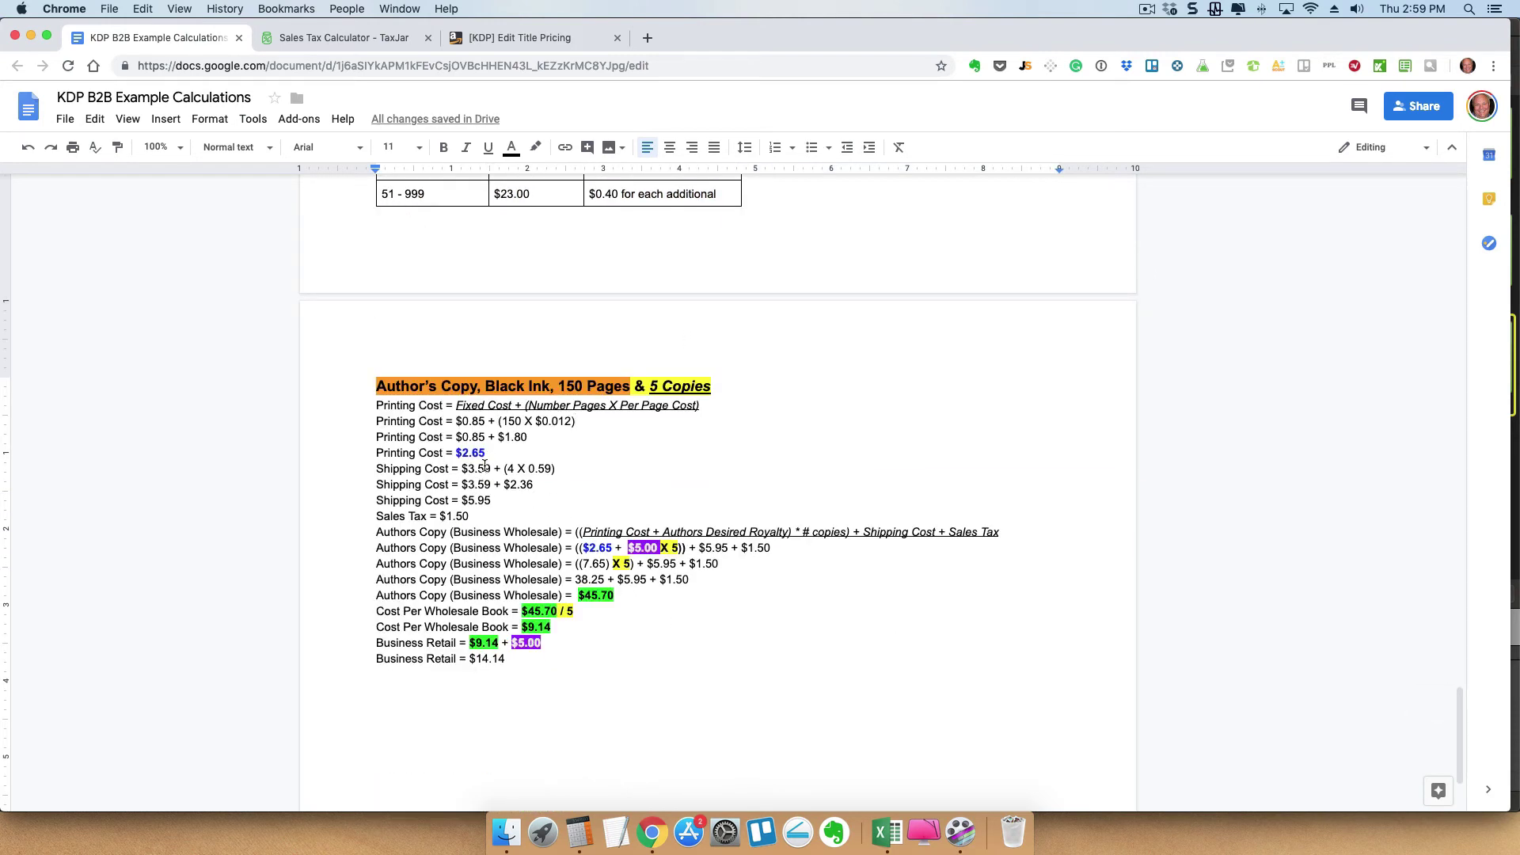
drag(468, 468, 481, 468)
drag(543, 485, 512, 484)
click(495, 500)
drag(496, 499, 469, 500)
drag(470, 516, 446, 515)
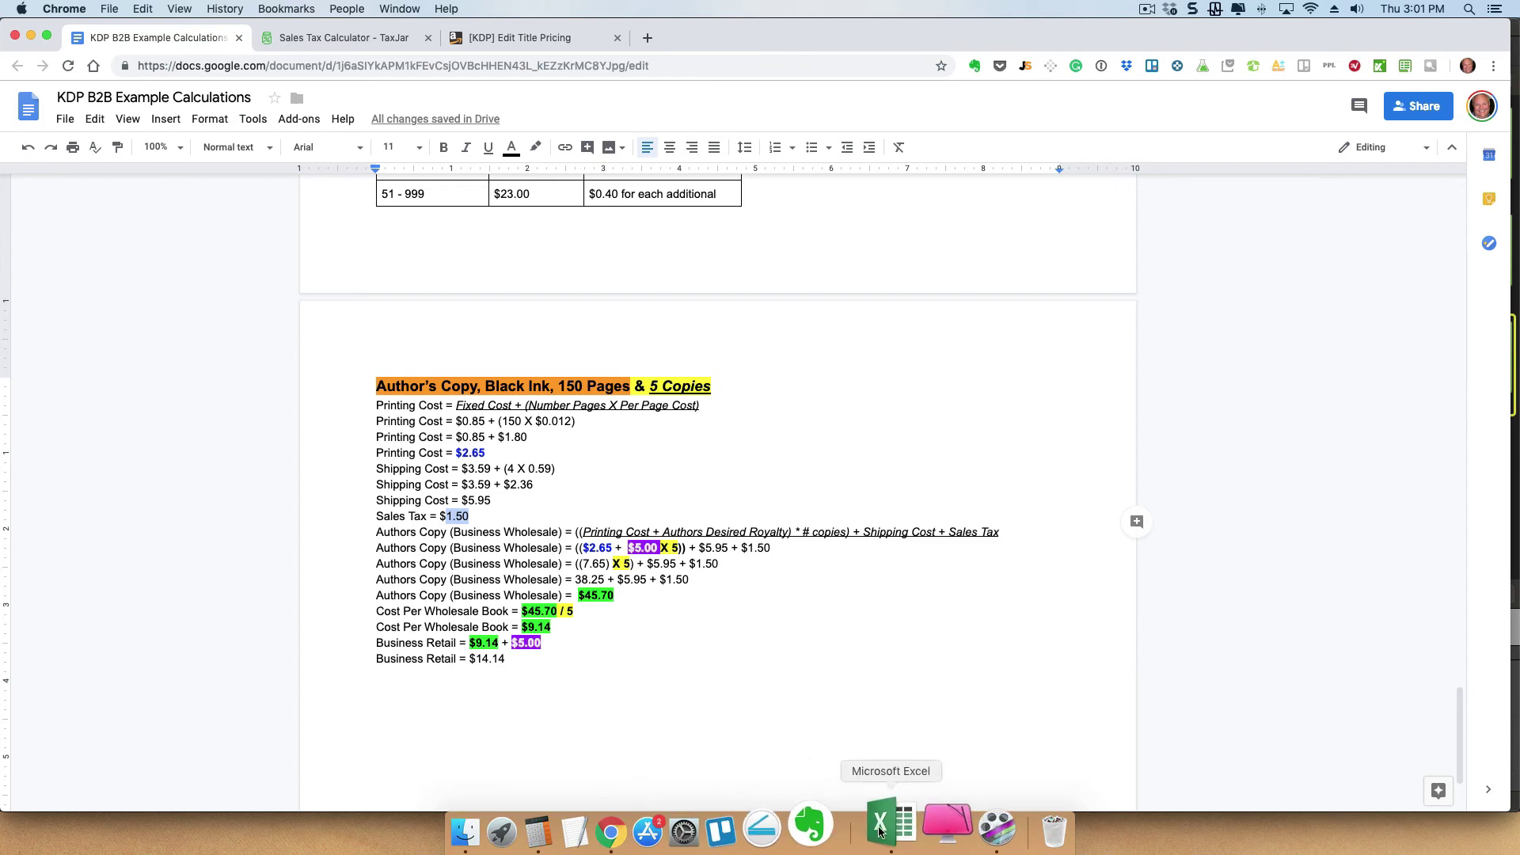
Switch to the royalty calculator in Excel, clear it, and set up an Author's Copy with Black Ink interior and 150 pages
click(889, 828)
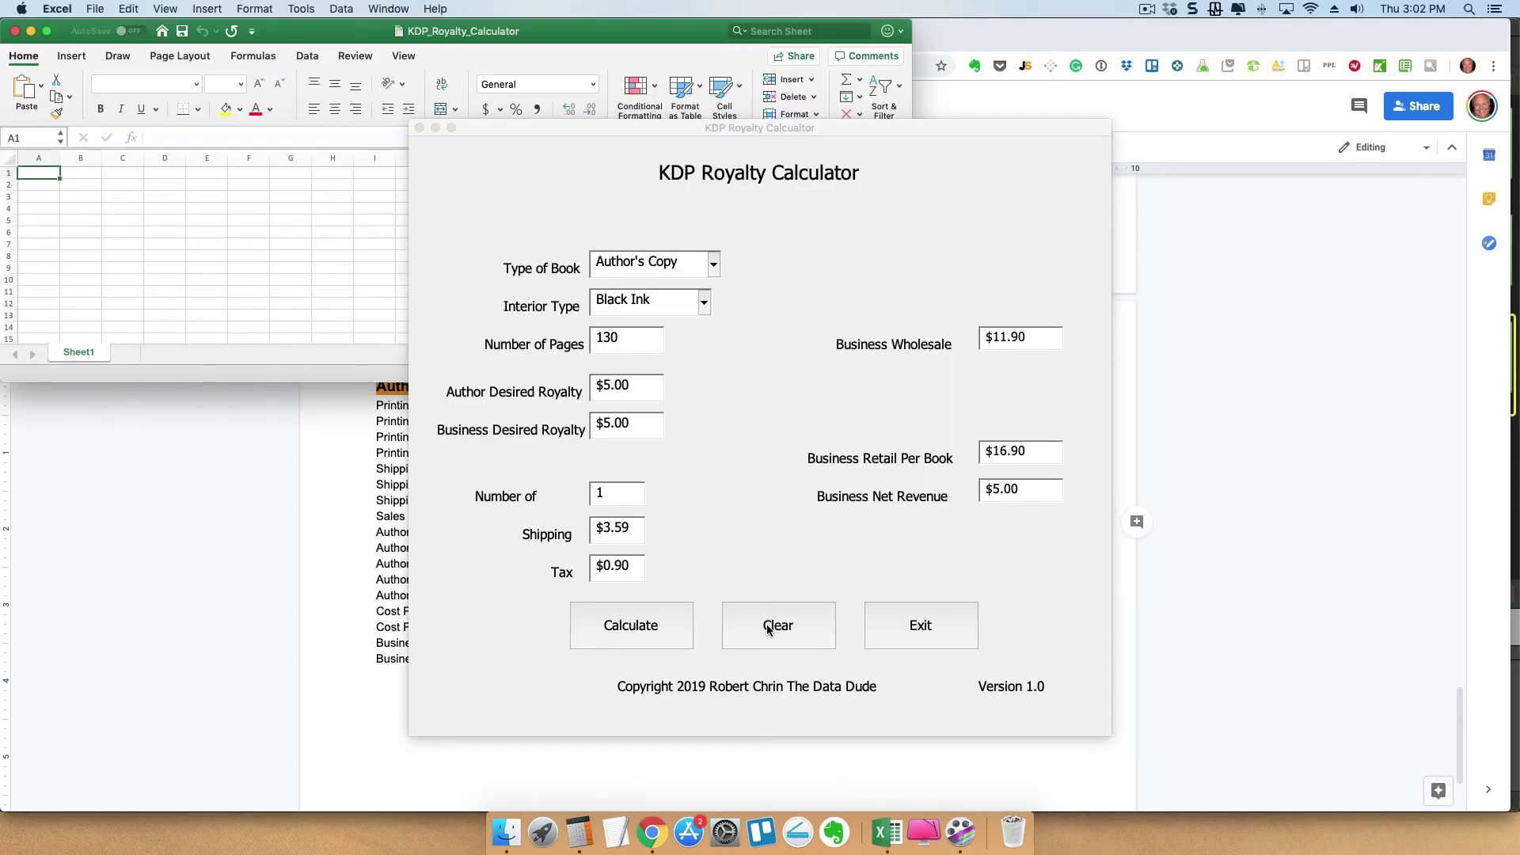
click(768, 626)
click(714, 265)
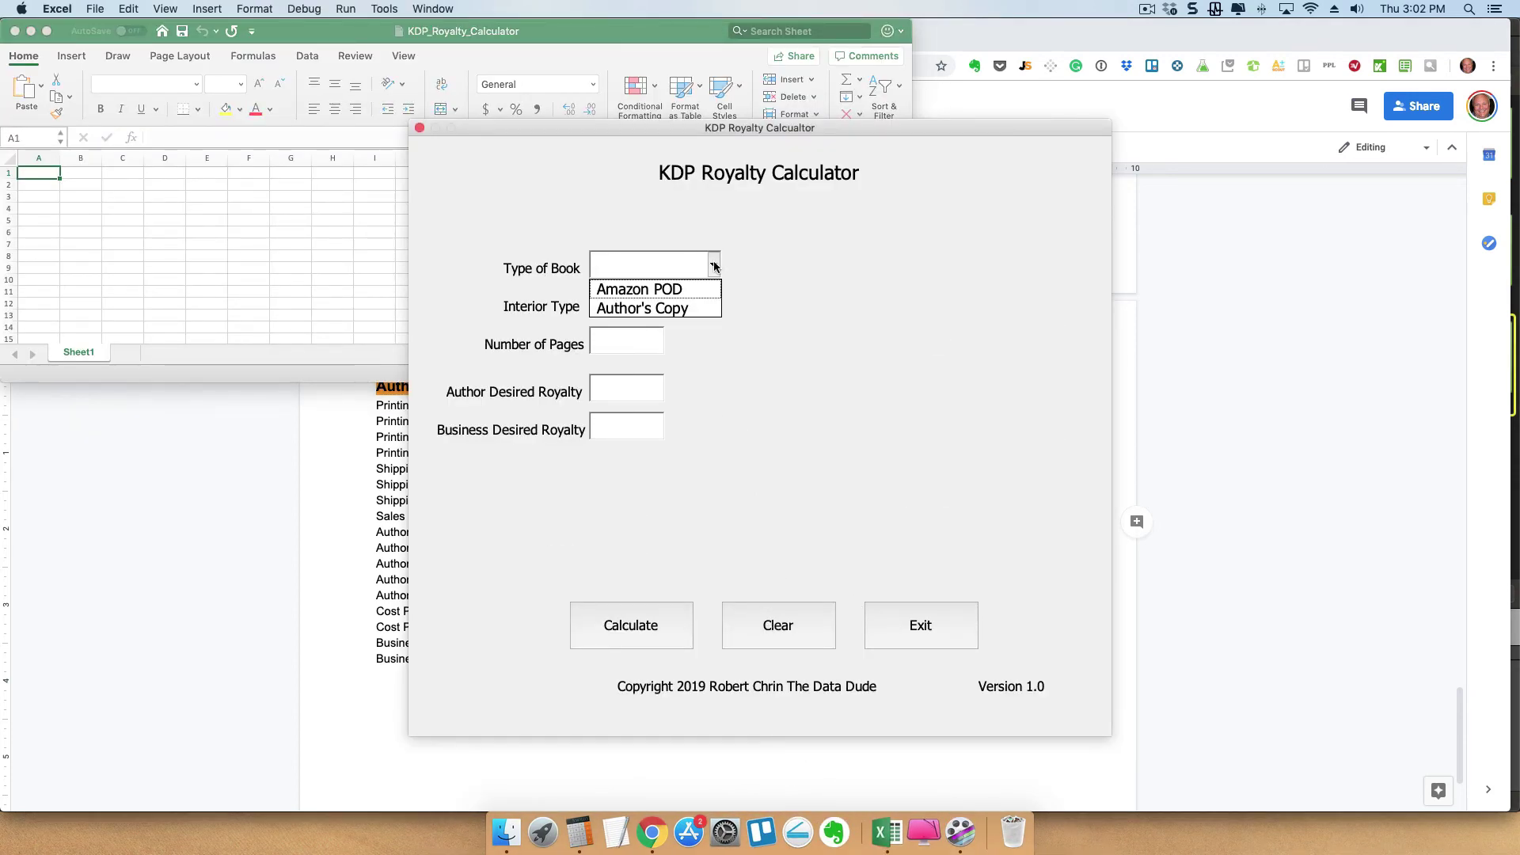
click(703, 309)
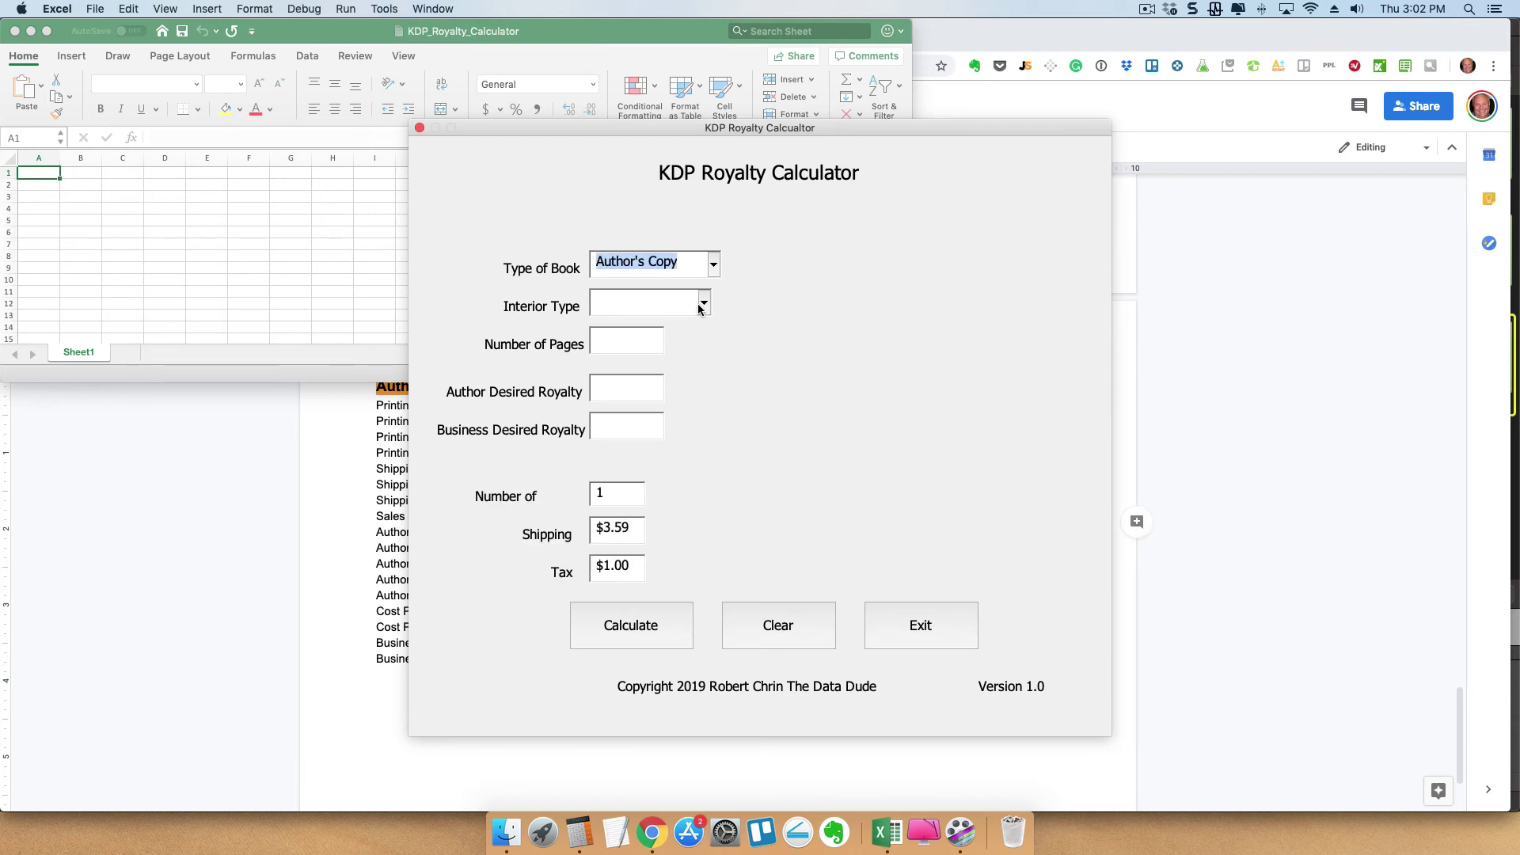
click(703, 304)
click(679, 324)
click(661, 342)
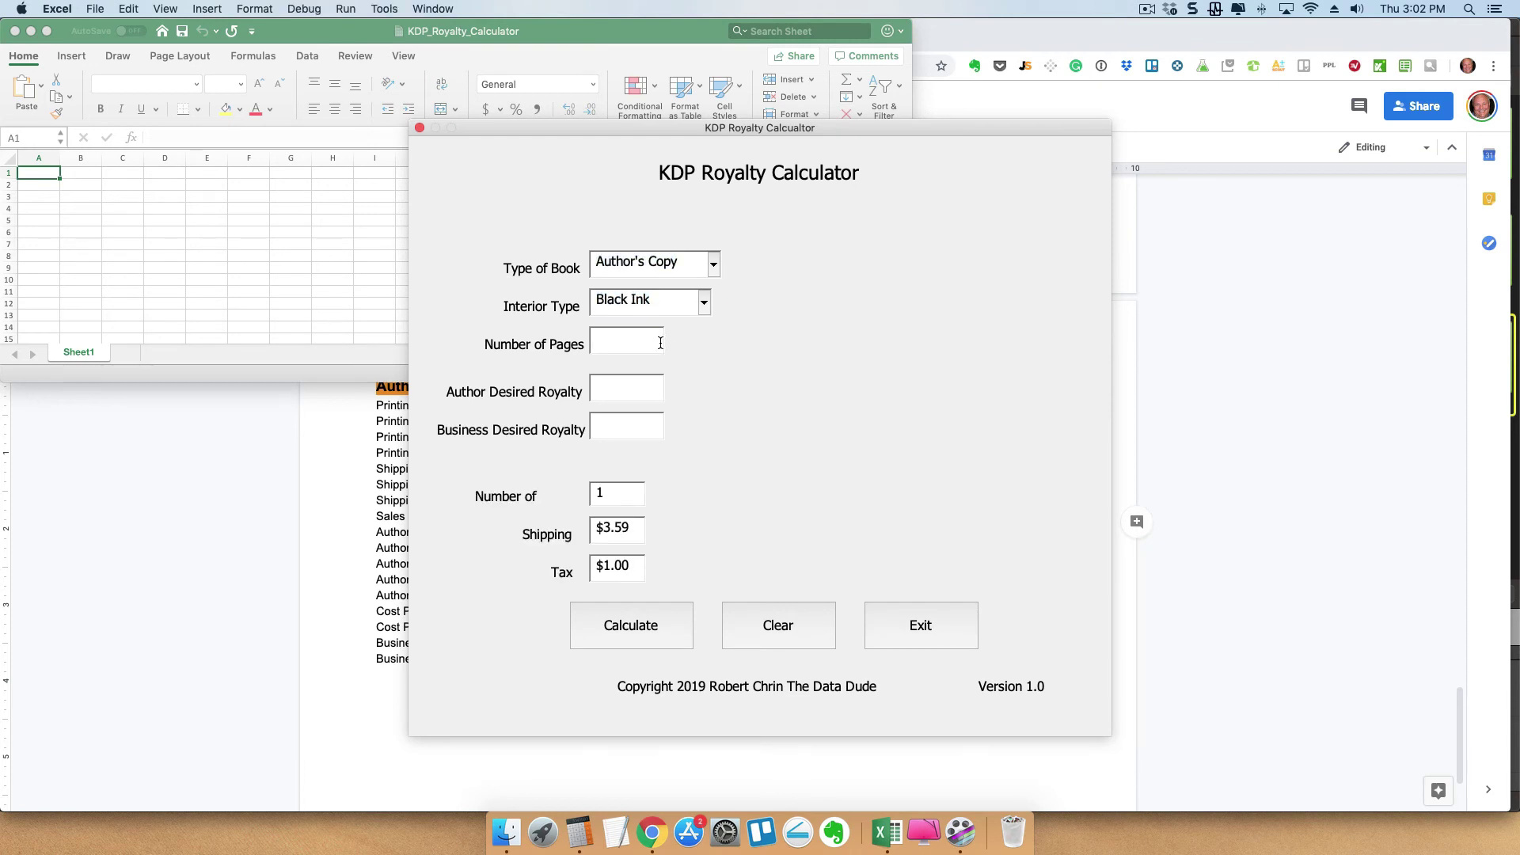
text(15)
text(0)
Set both desired royalties to $5.00 and the number of copies to 5, and calculate the business prices
text(5)
click(634, 426)
drag(616, 497, 592, 495)
text(5)
click(630, 630)
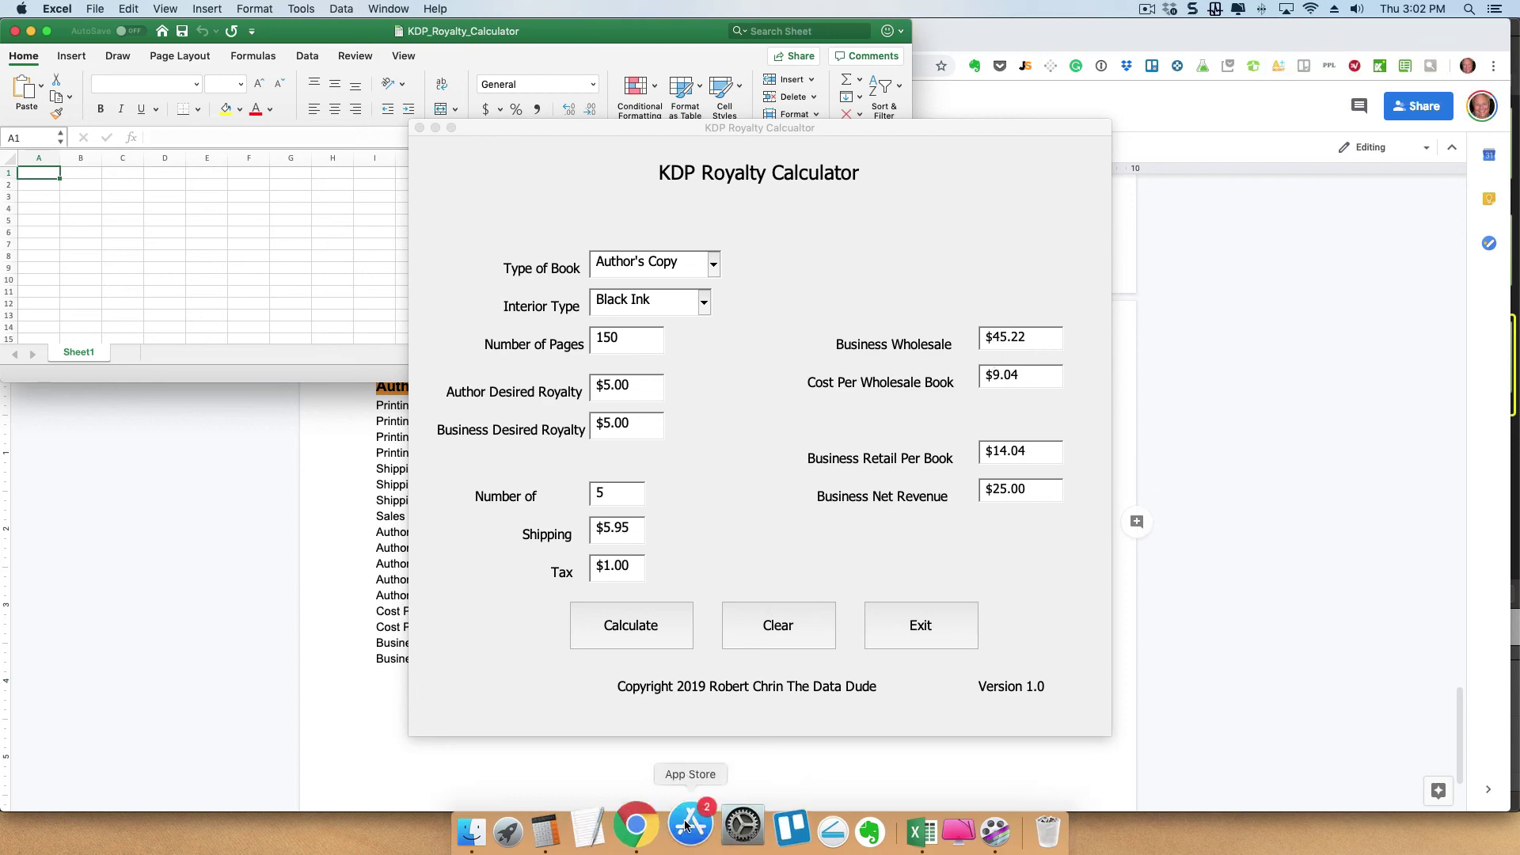
Check the sales tax in the Google Docs example, then set the calculator's tax to $1.50 in Excel and recalculate
click(652, 831)
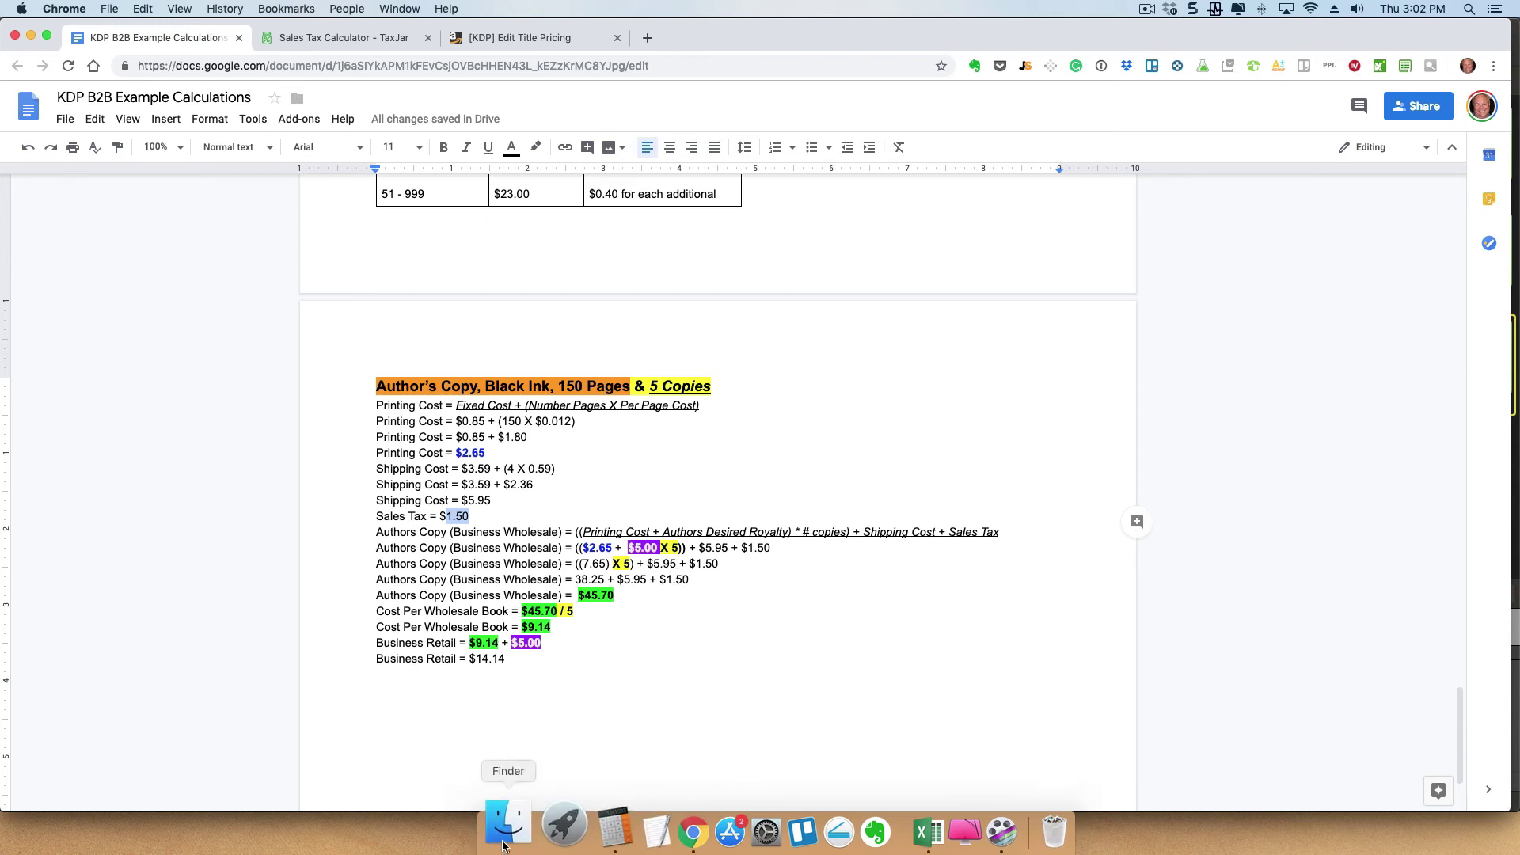
click(887, 831)
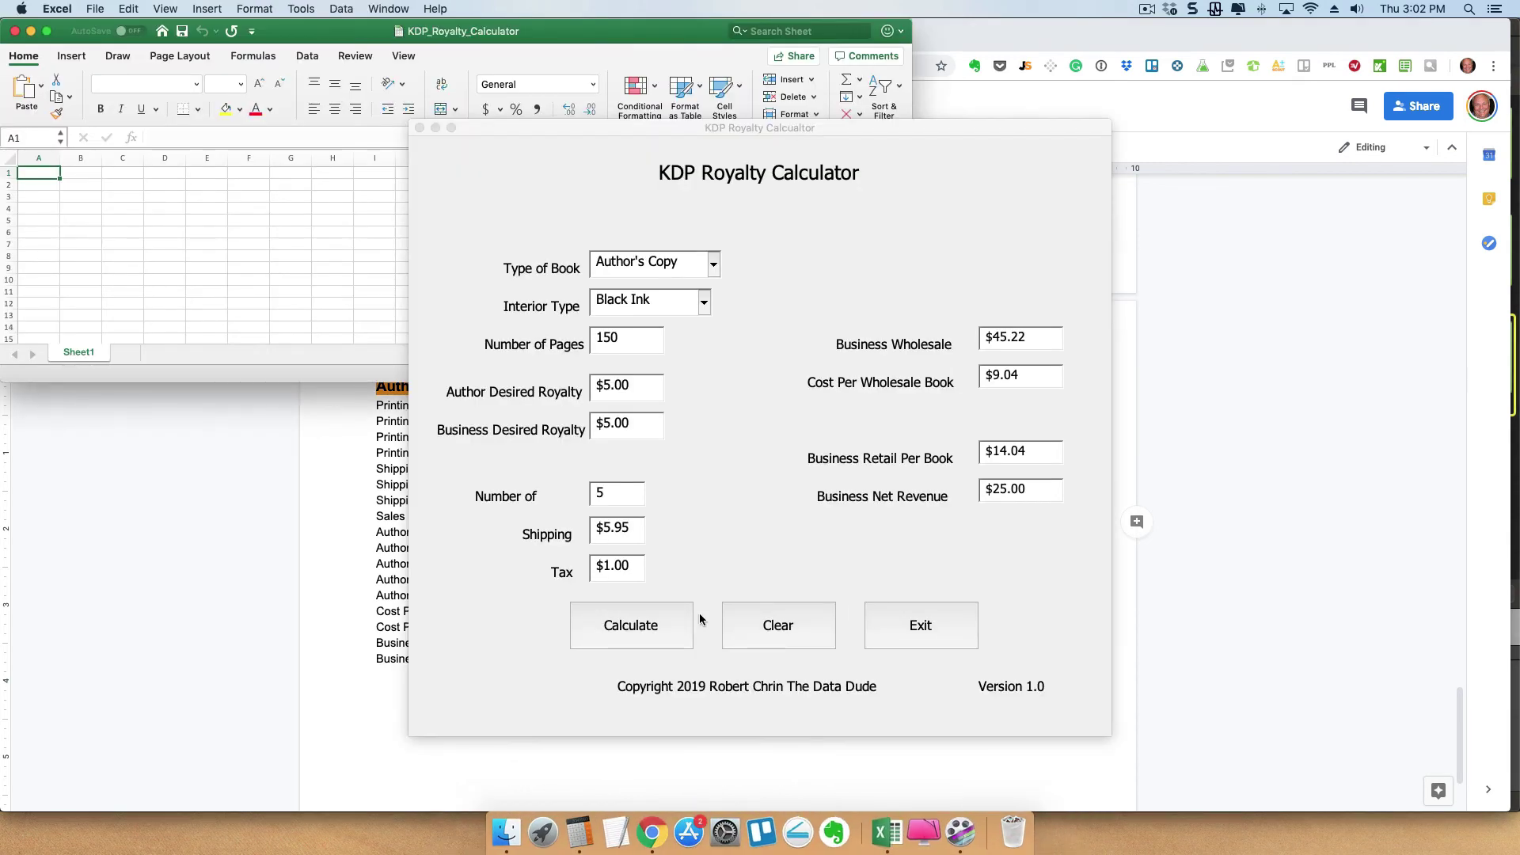
click(638, 564)
drag(638, 564, 587, 565)
text(1.50)
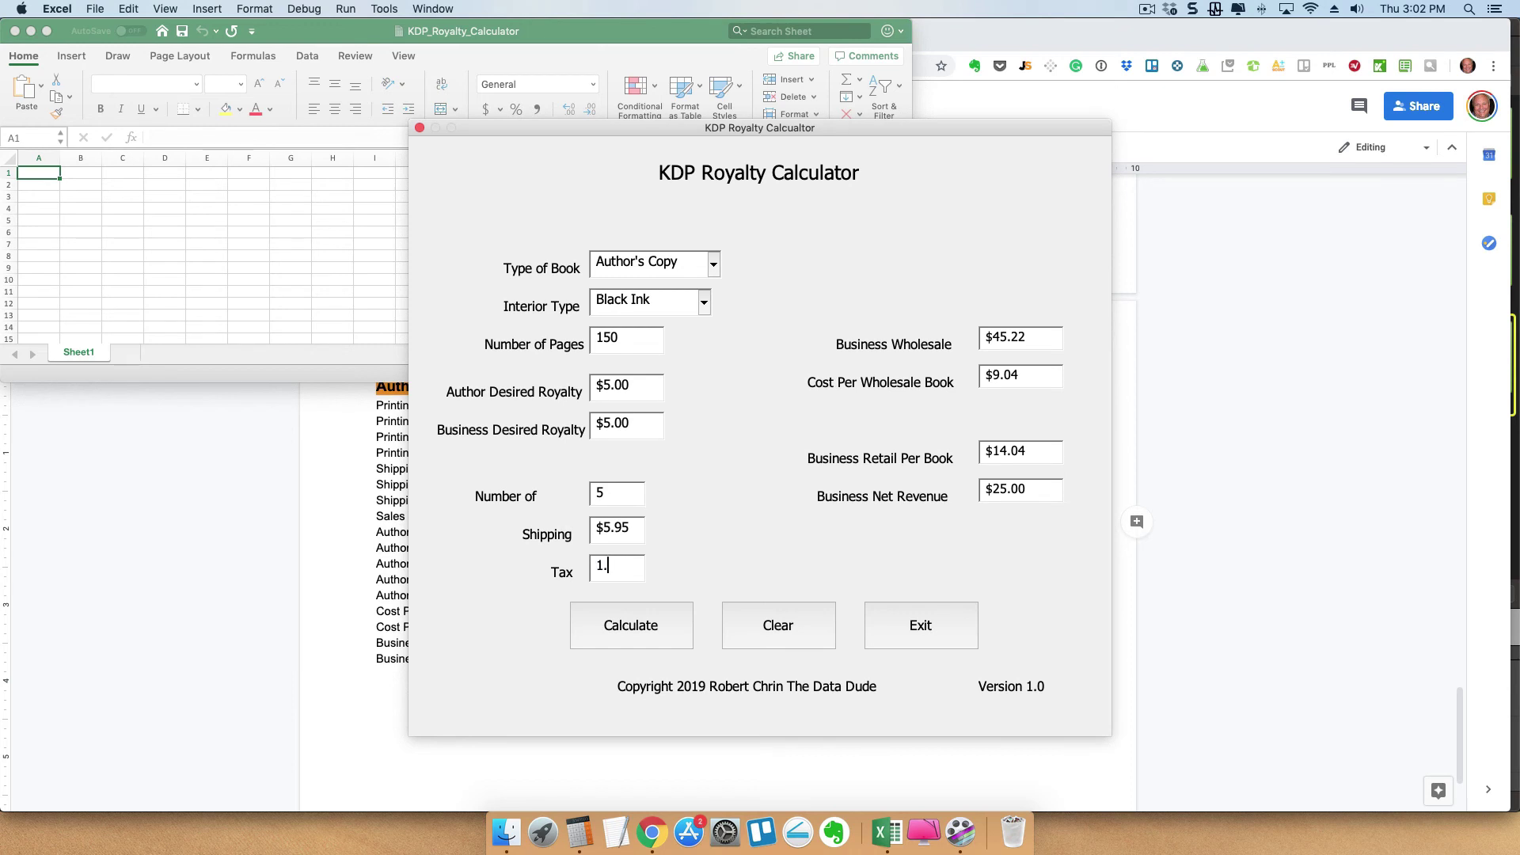
click(615, 630)
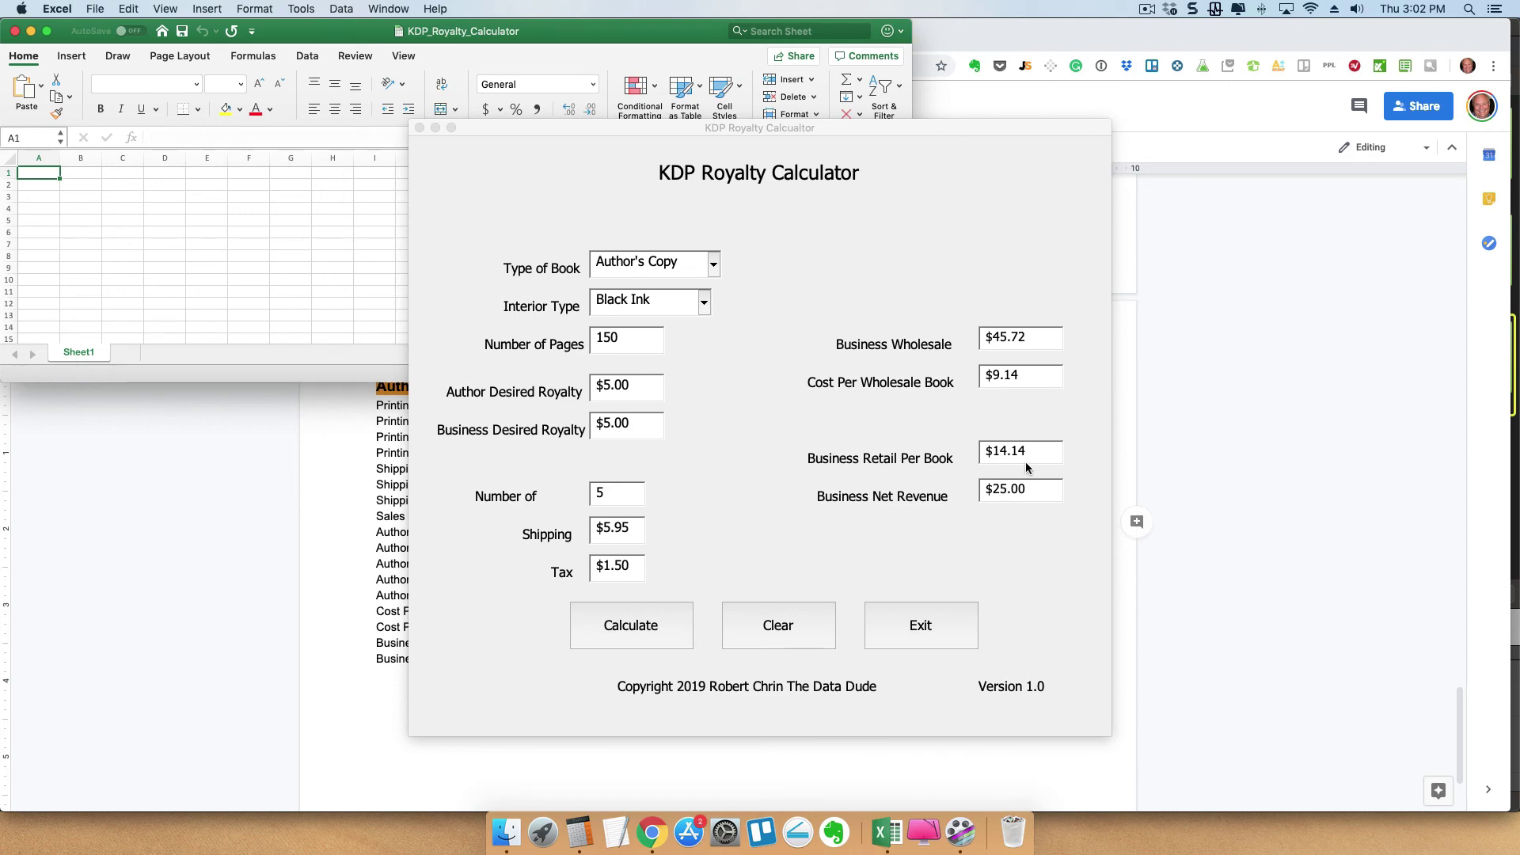
Compare the wholesale total and cost per wholesale book in the Google Docs example with the Excel calculator's results
click(651, 832)
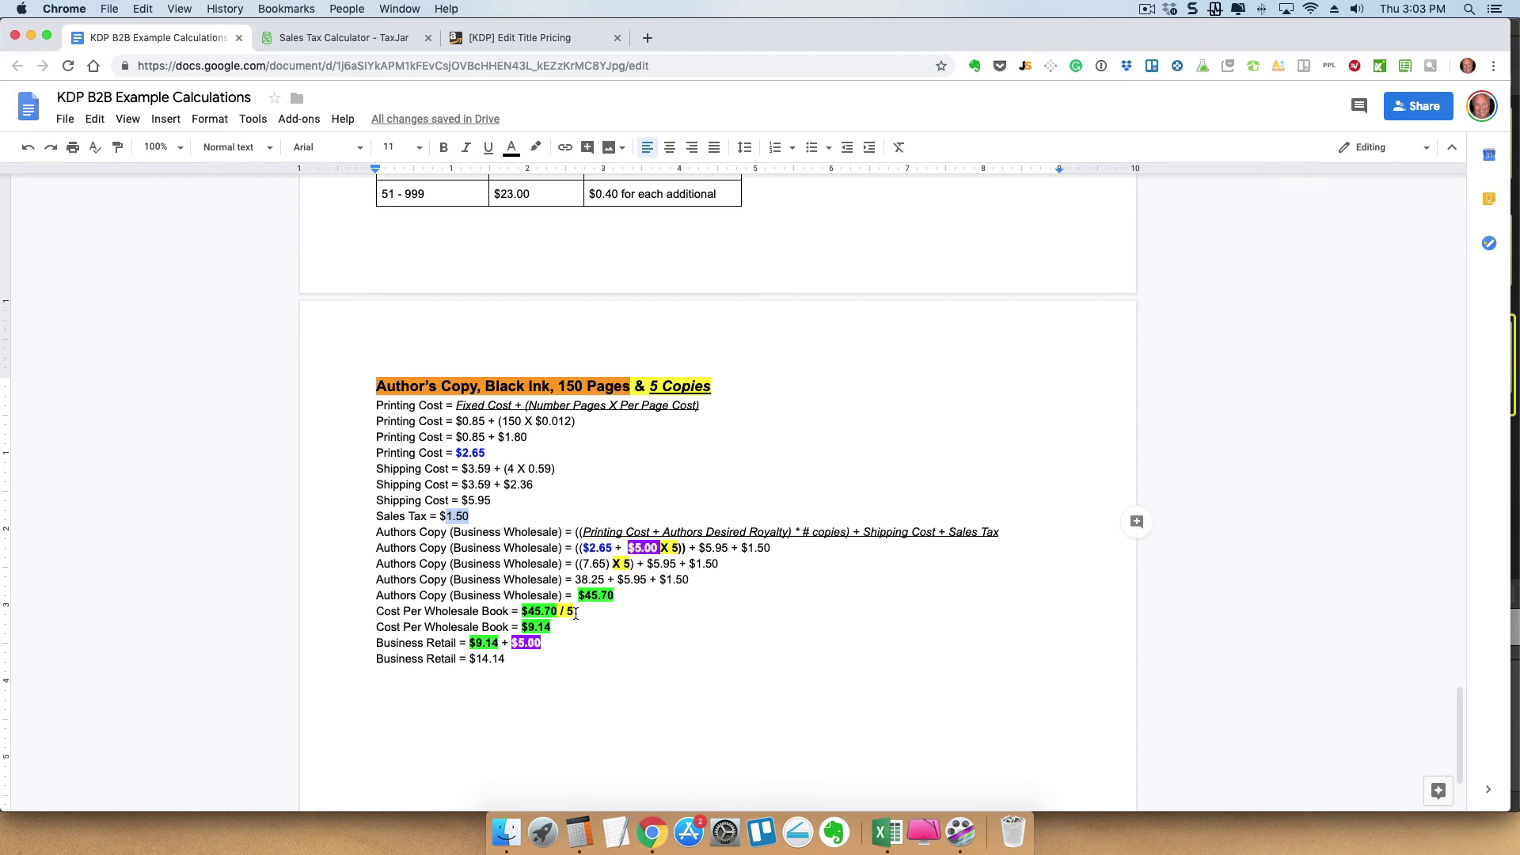
drag(556, 627, 532, 627)
drag(615, 595, 587, 594)
drag(554, 632, 530, 627)
click(531, 627)
click(886, 831)
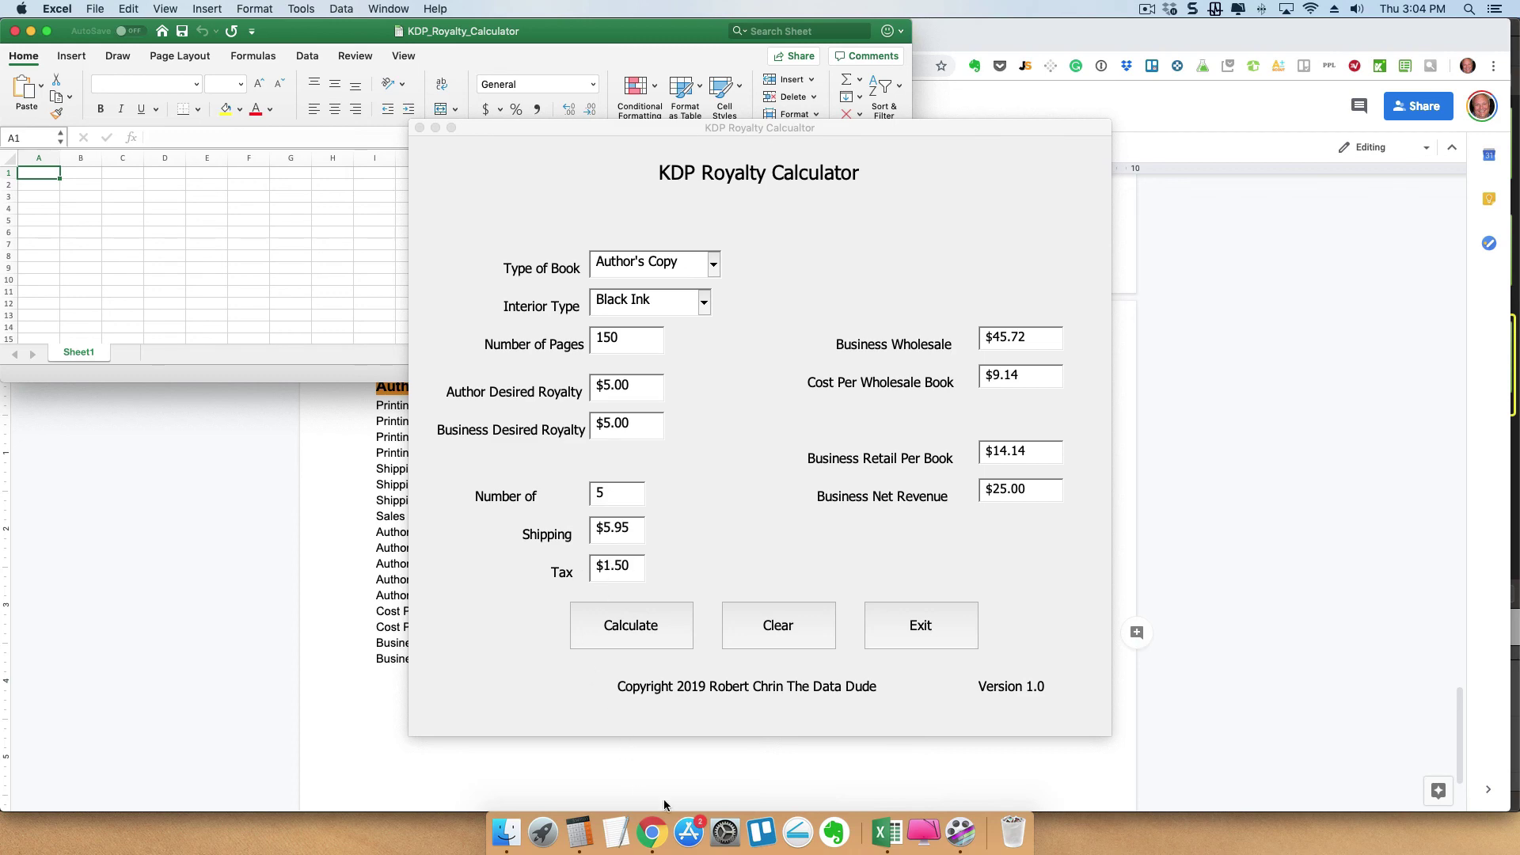
click(652, 830)
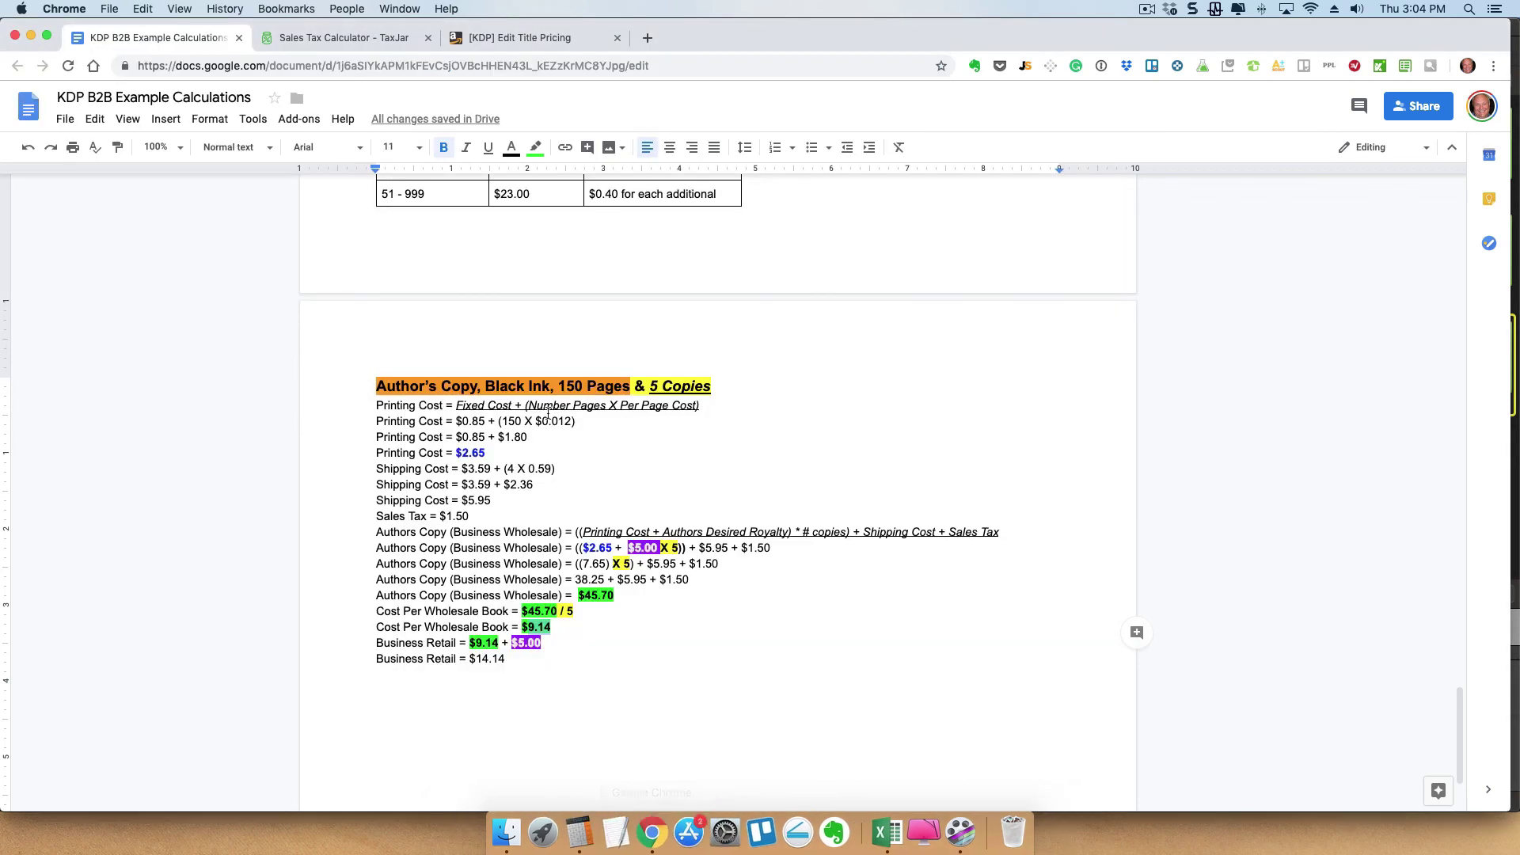
Check the total sales tax rate on TaxJar and multiply the $45.72 wholesale price by 0.095 in the Calculator app
click(355, 39)
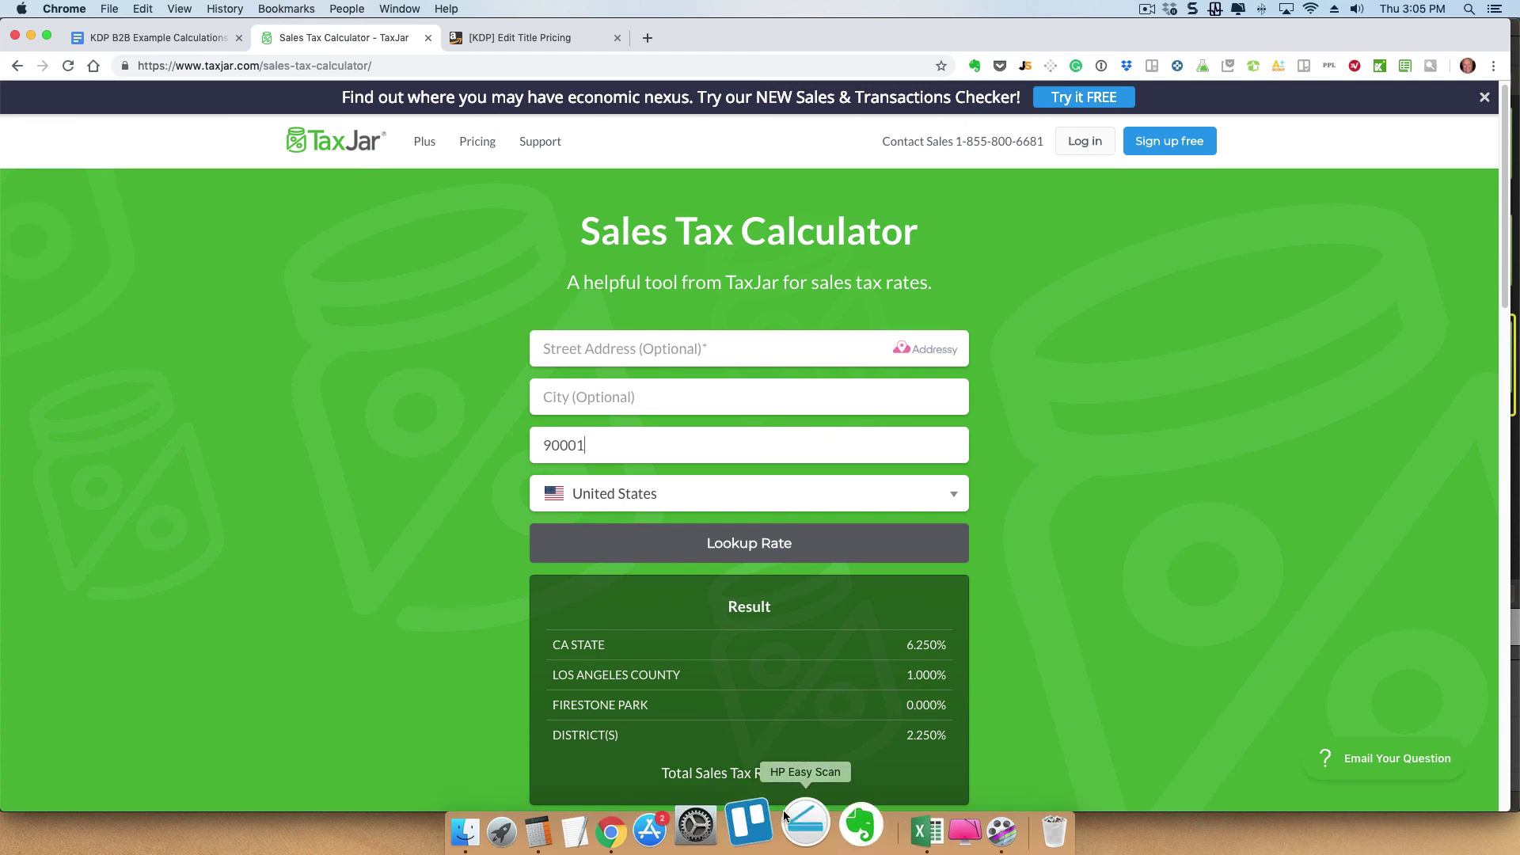
click(888, 828)
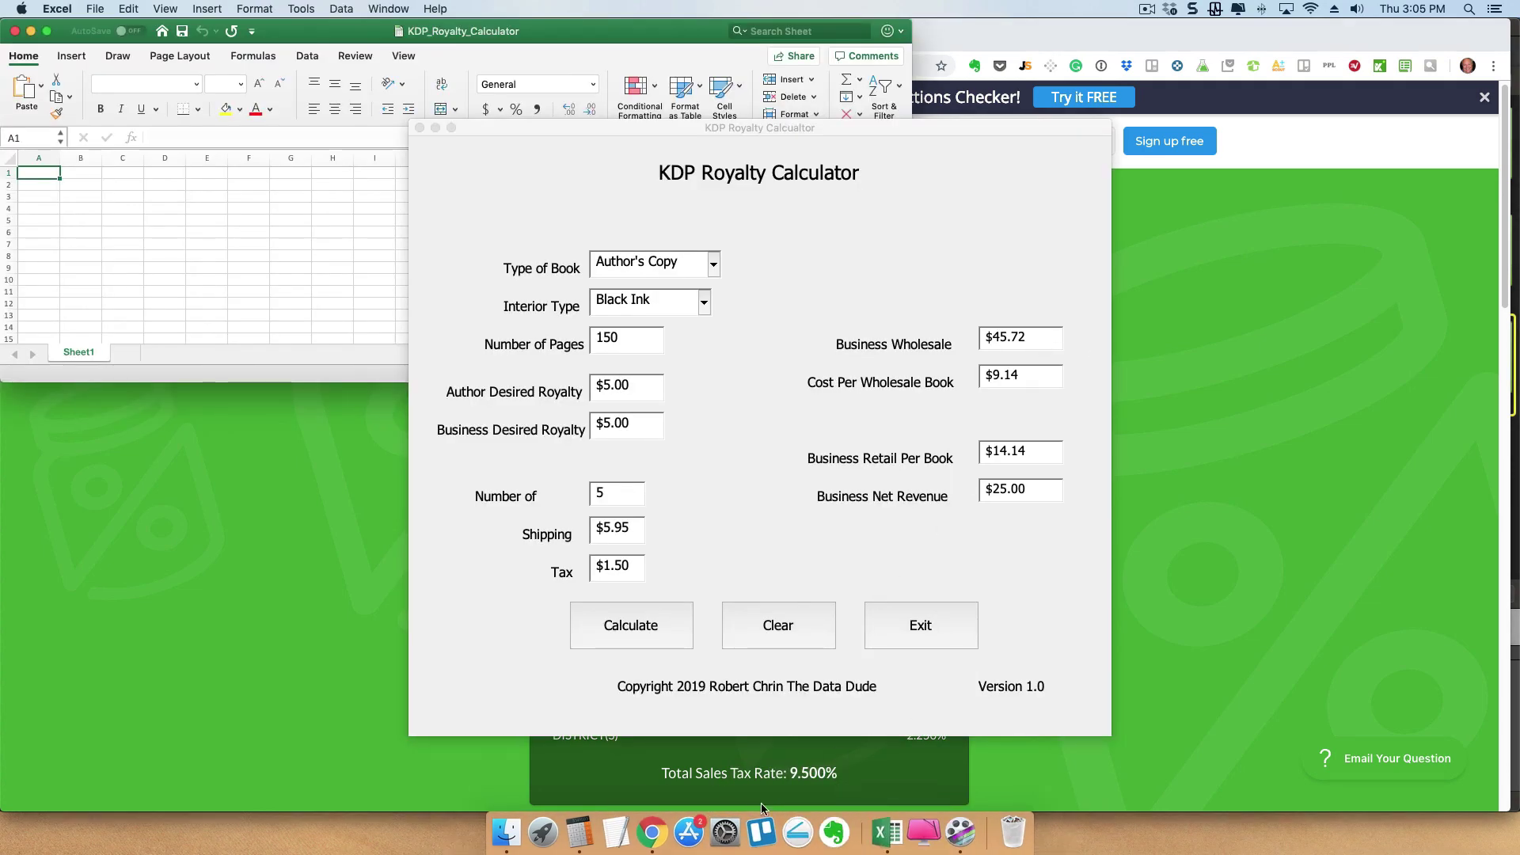
click(577, 830)
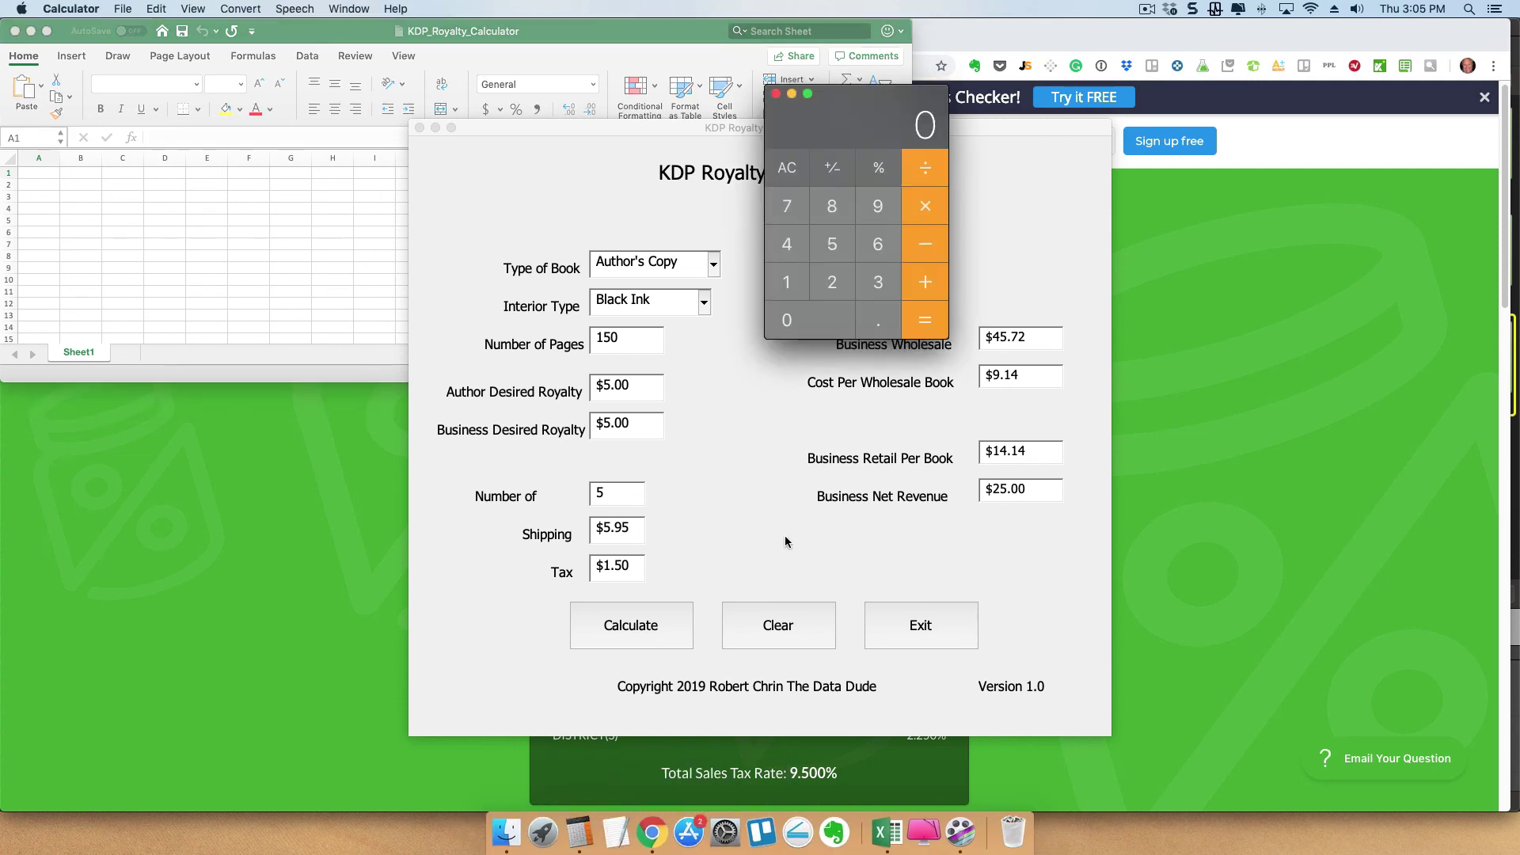
text(45.)
text(7)
text(2)
text(*0.095)
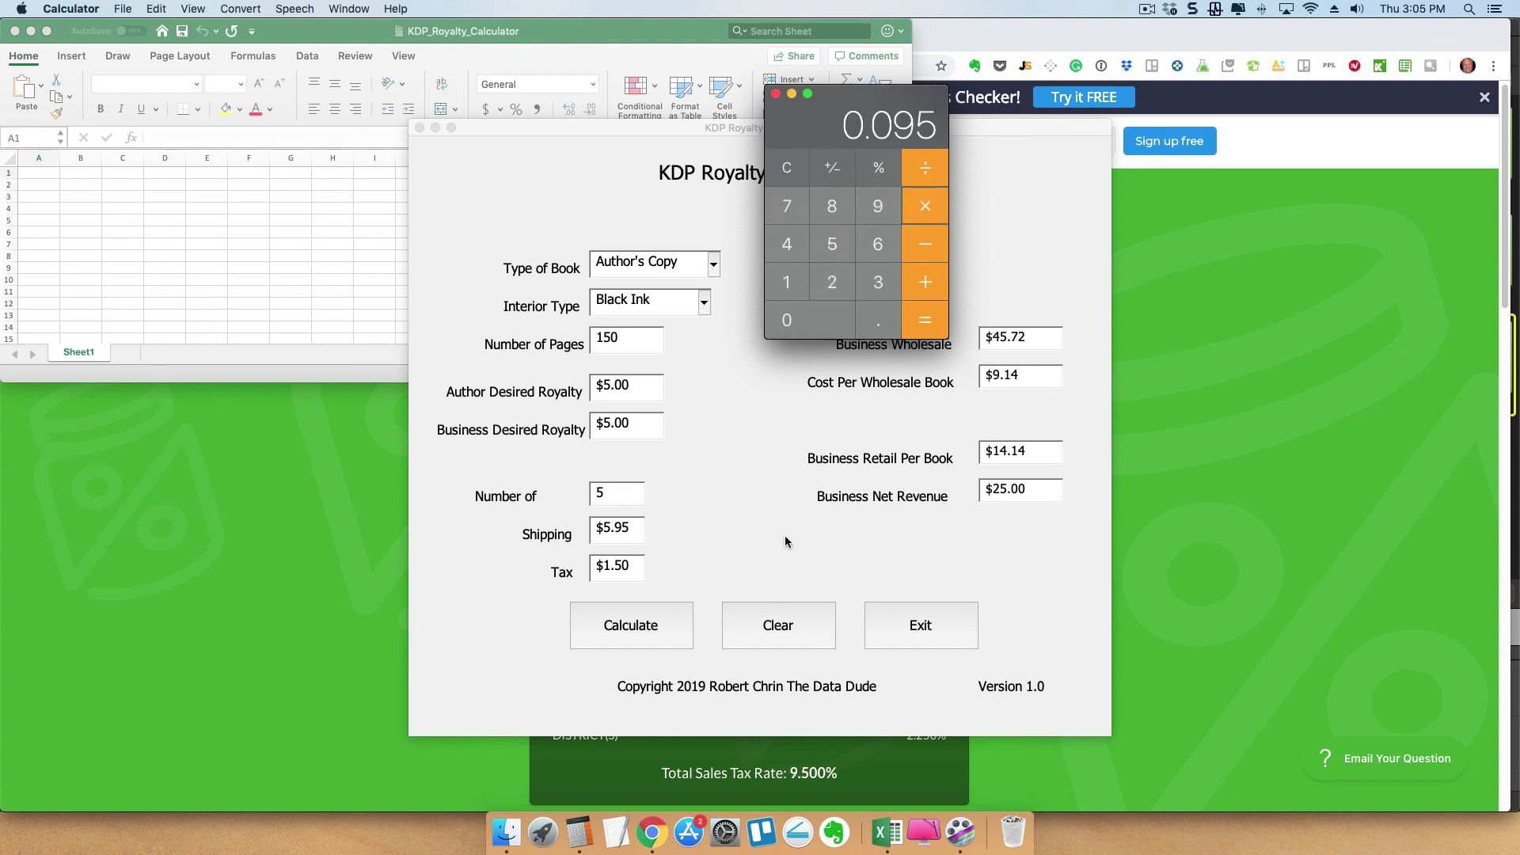
click(929, 326)
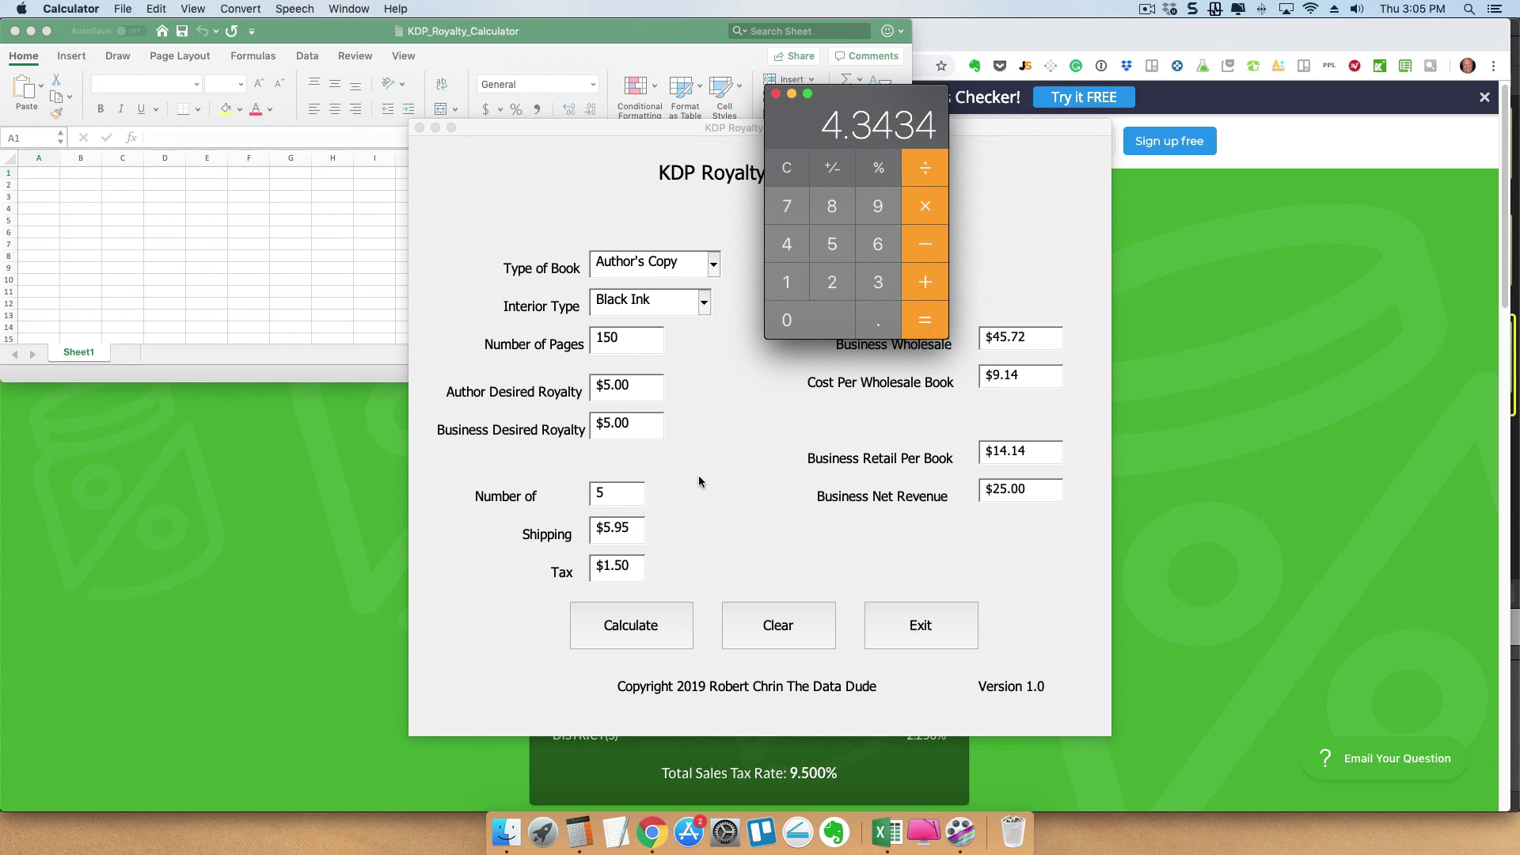
Set the tax to $4.34 in the Excel royalty calculator and recalculate the 5-copy business prices
click(637, 566)
drag(638, 566, 589, 562)
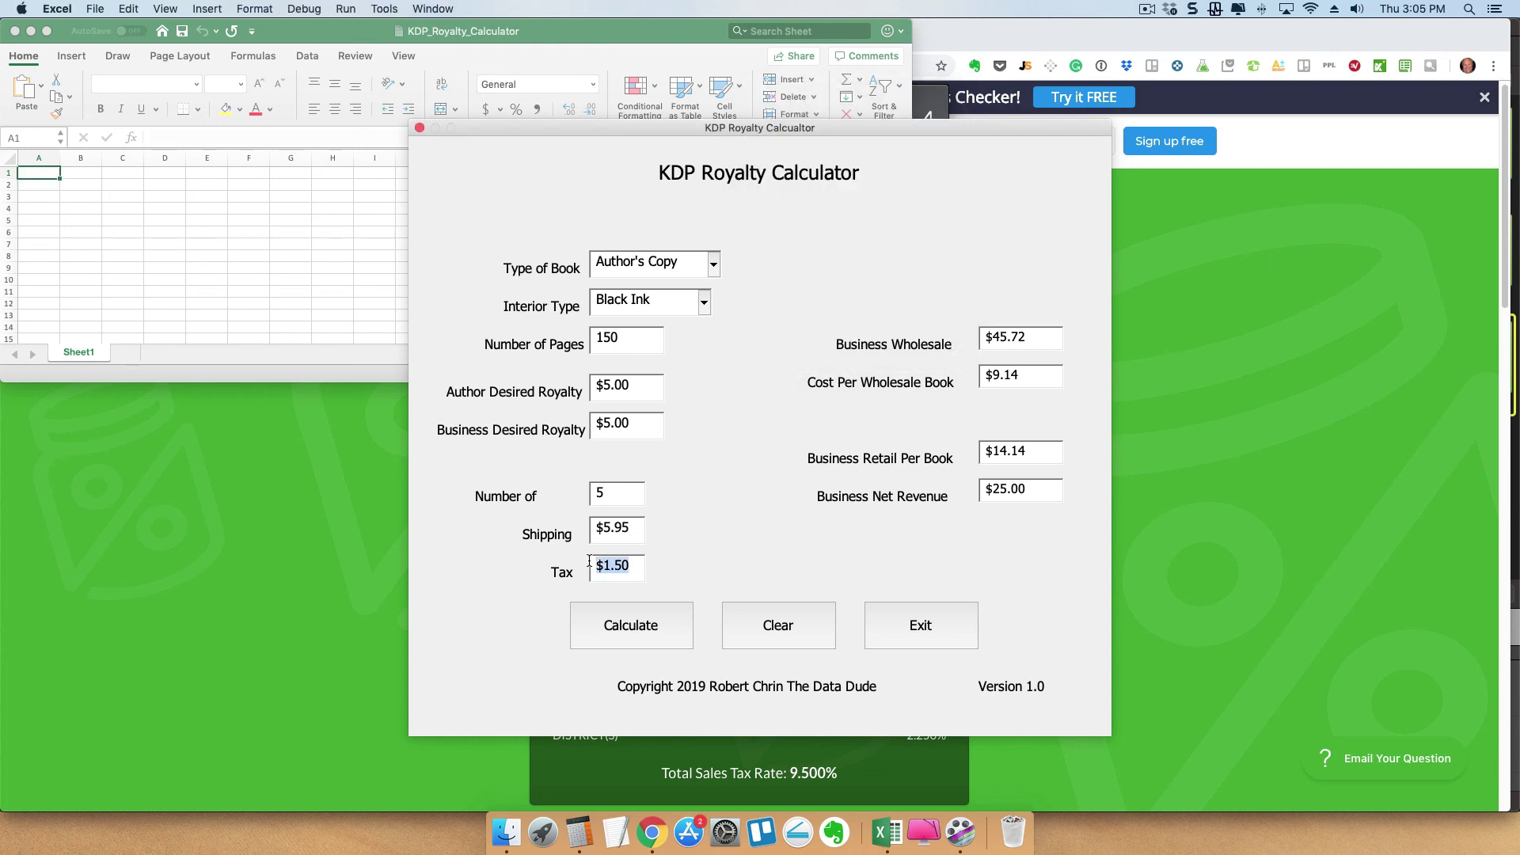
text(4.34)
click(596, 624)
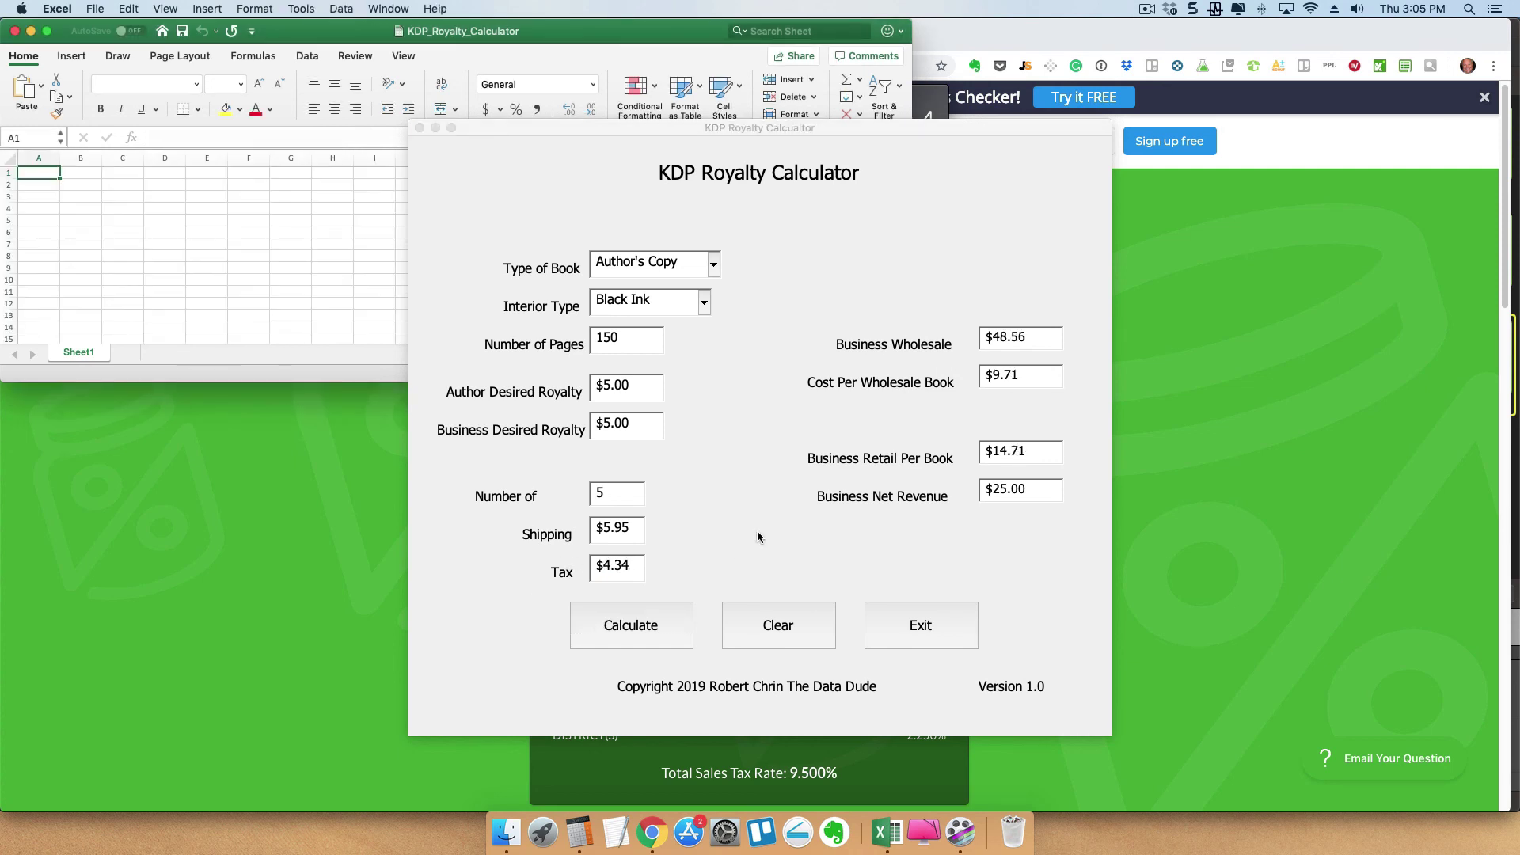